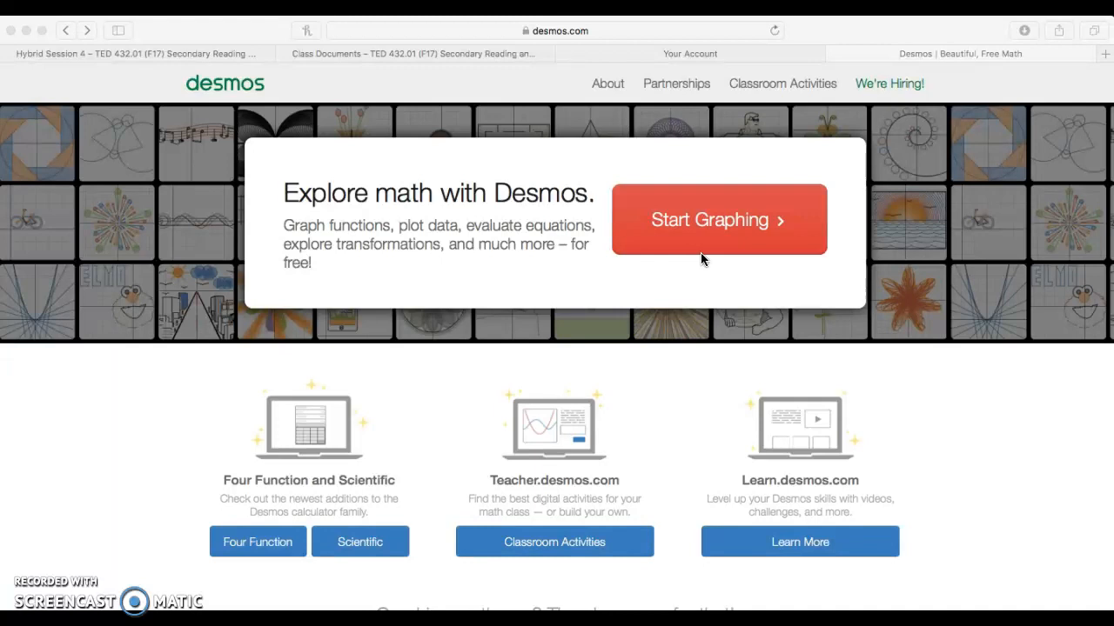
- Look over the Desmos home page and open the Learn Desmos resources
scroll(701, 258, down, 3)
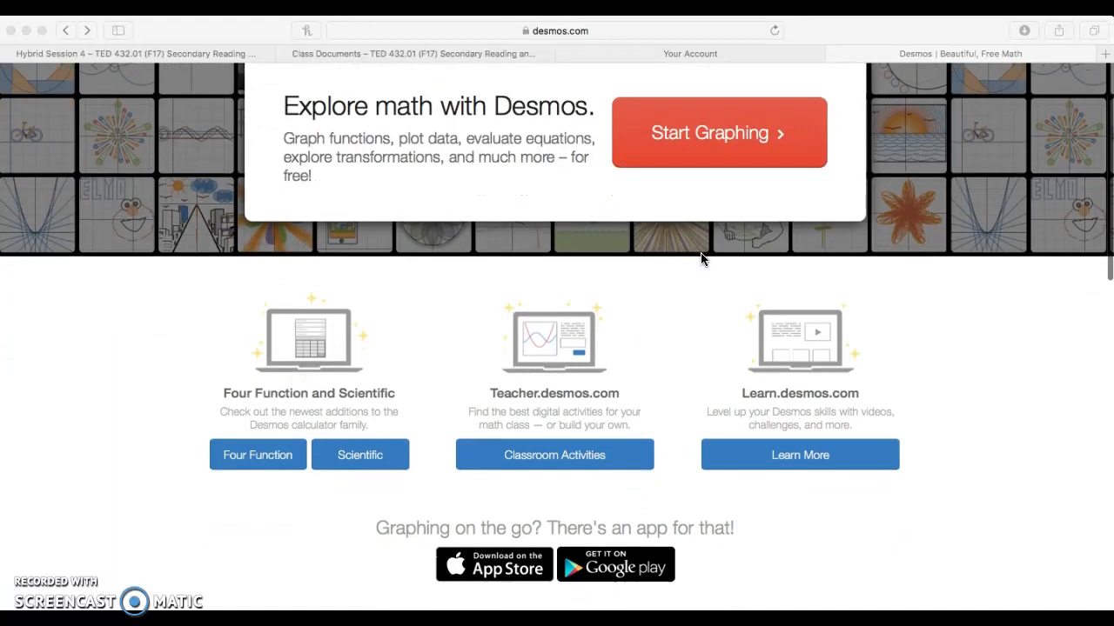
scroll(702, 259, up, 3)
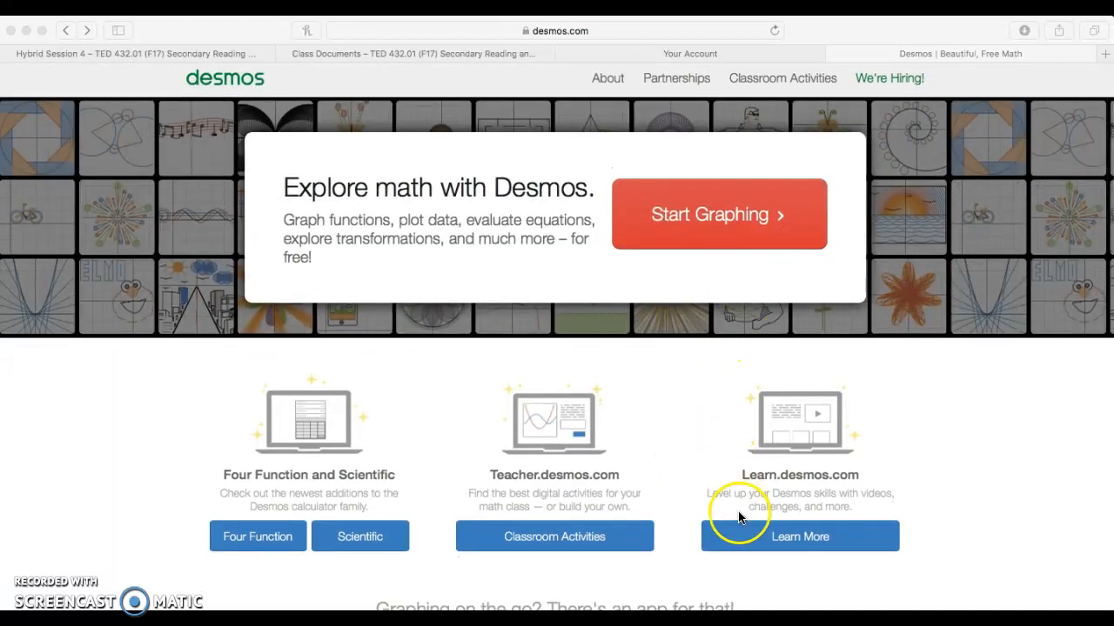
click(813, 543)
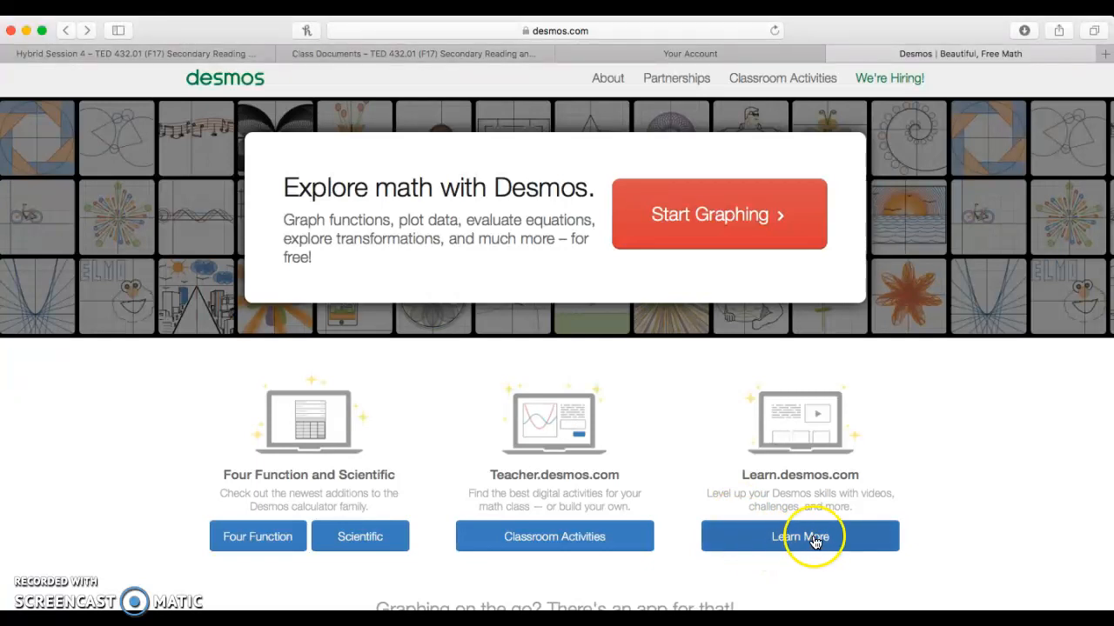
click(821, 538)
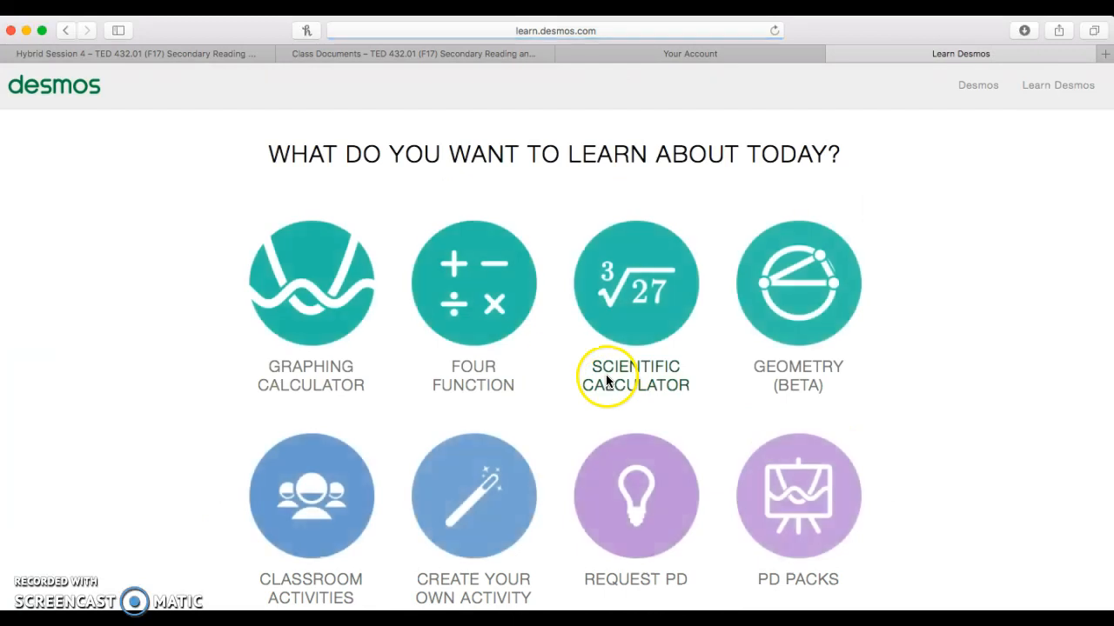
- Examine the Classroom Activities resources, including the next steps section, and return to the learning topics overview
scroll(448, 341, down, 3)
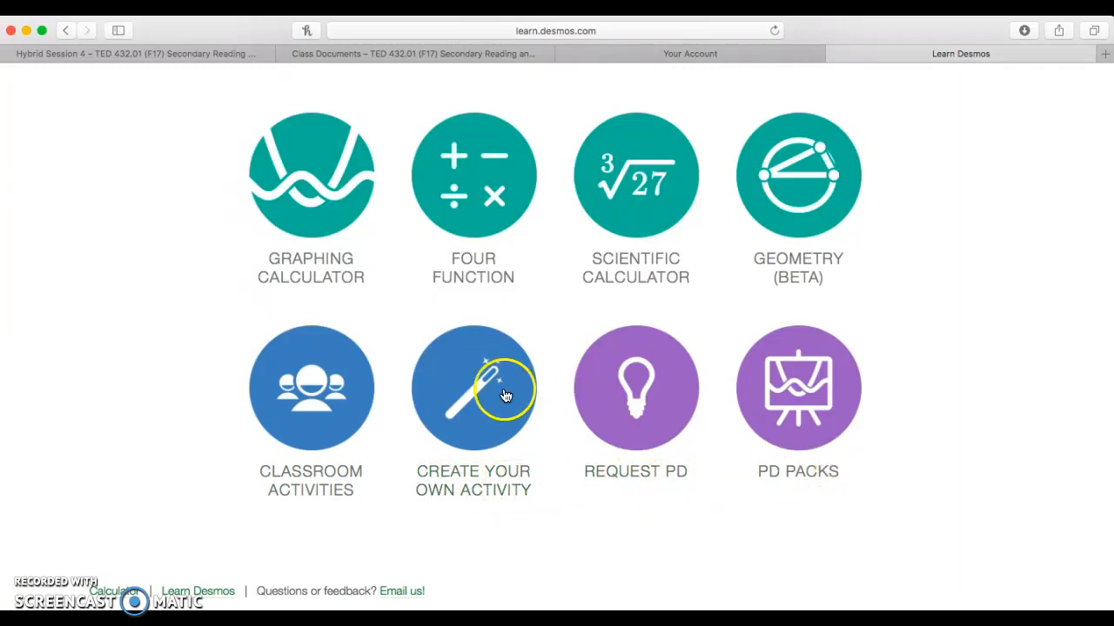
click(309, 479)
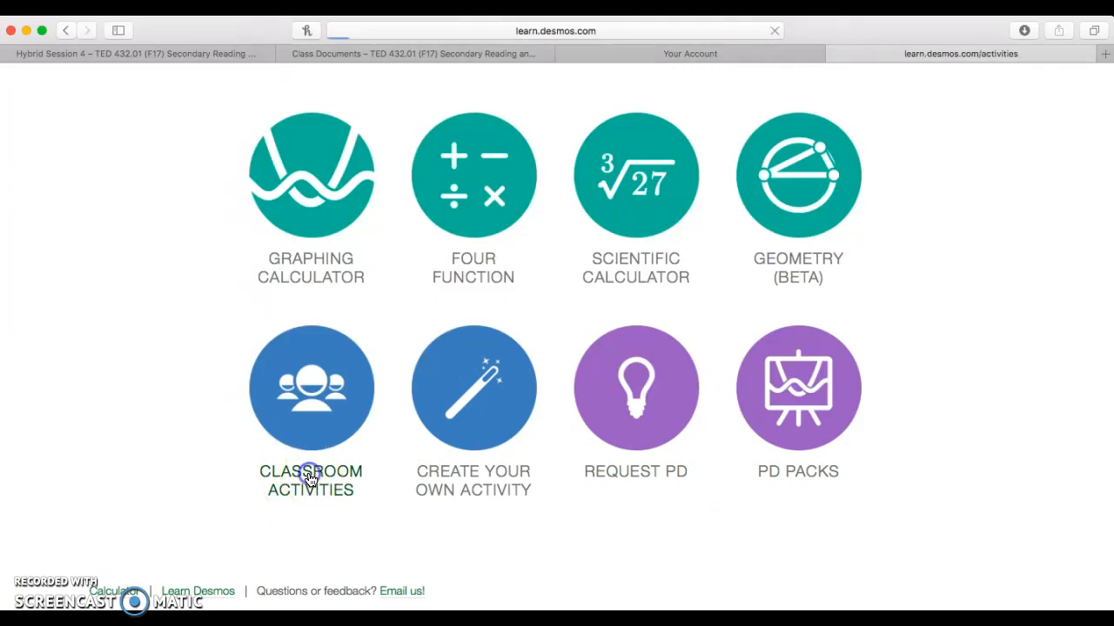
scroll(310, 479, down, 2)
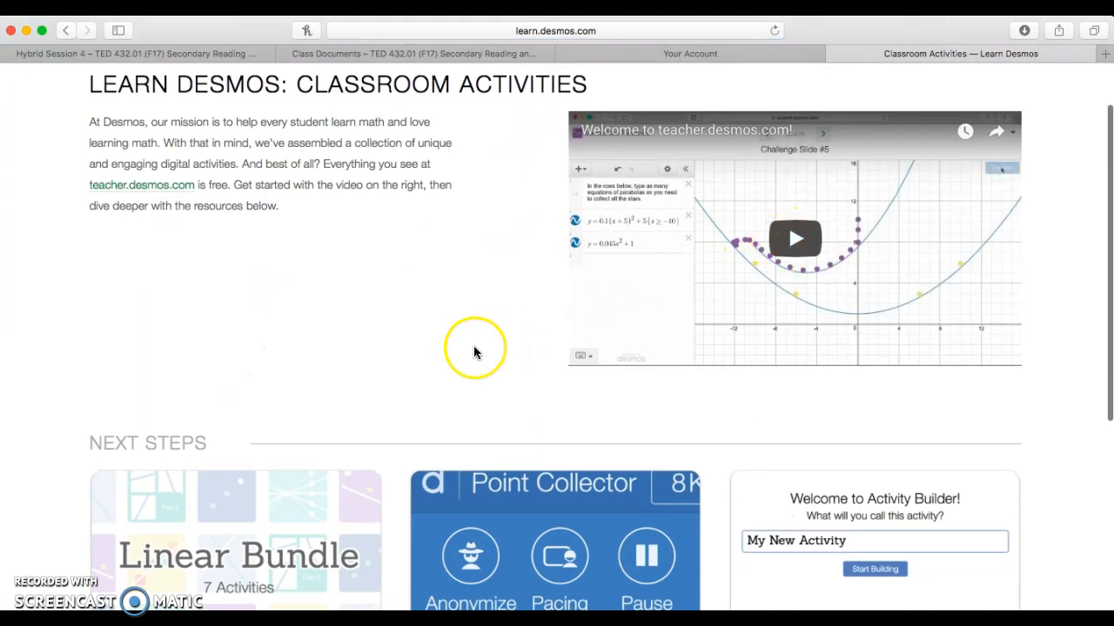
scroll(474, 350, down, 3)
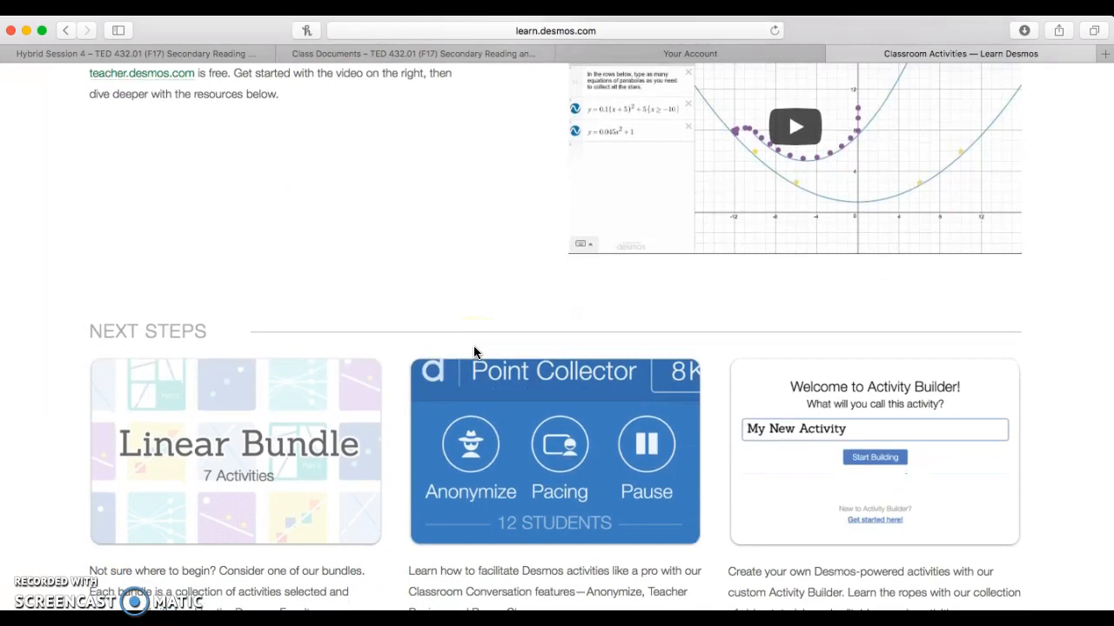
click(66, 32)
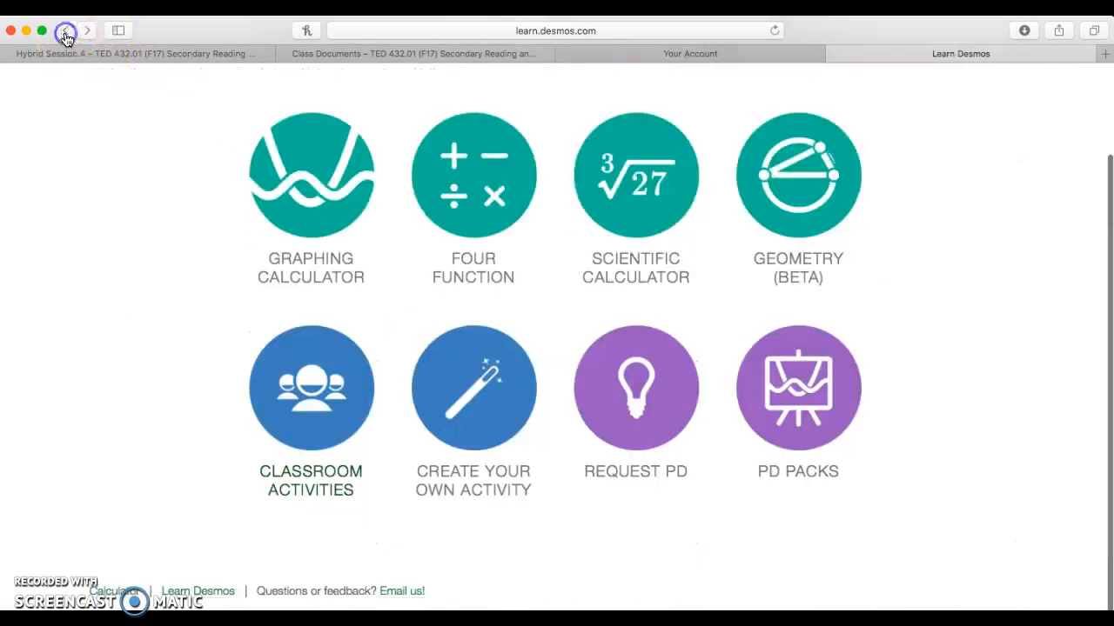
- View the Create Your Own Activity resources, and go back through the learning topics to the Desmos home page
click(483, 411)
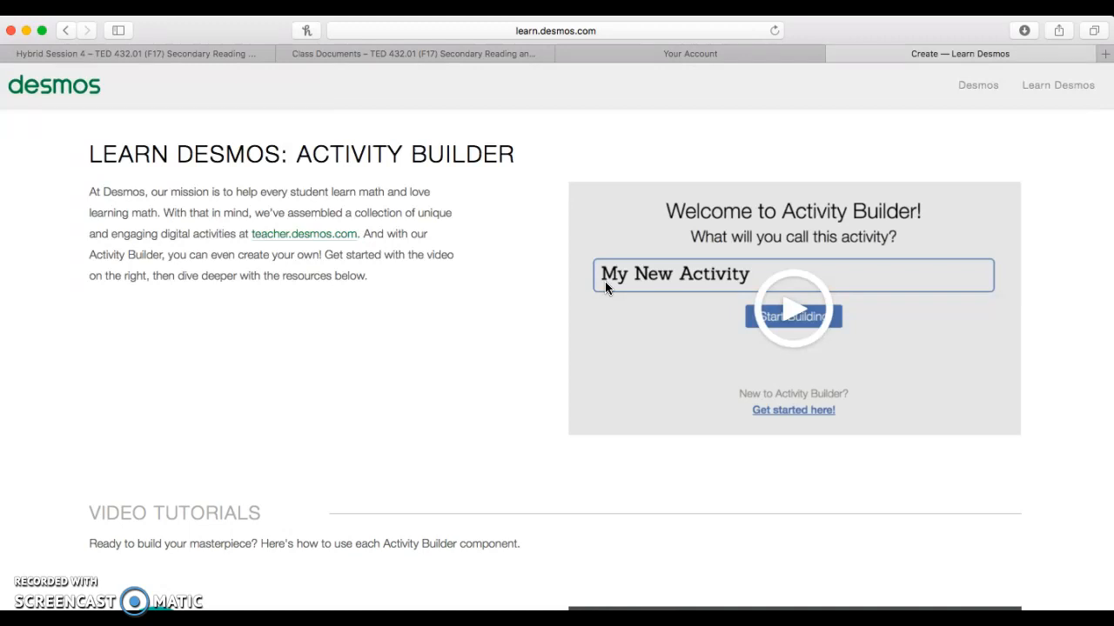
click(64, 29)
scroll(574, 348, up, 3)
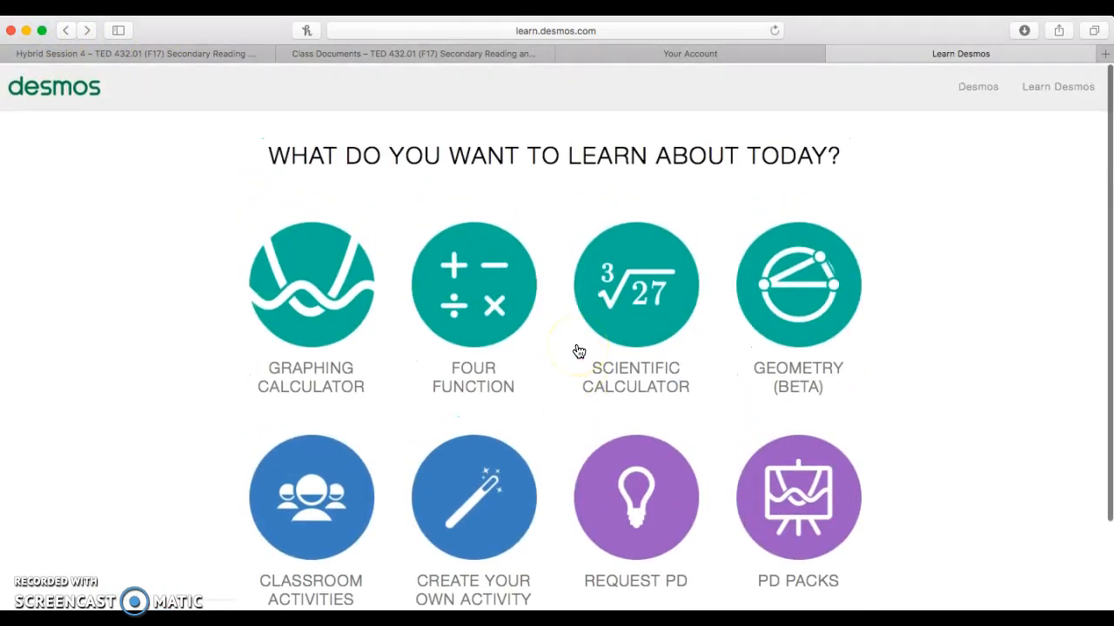
click(65, 32)
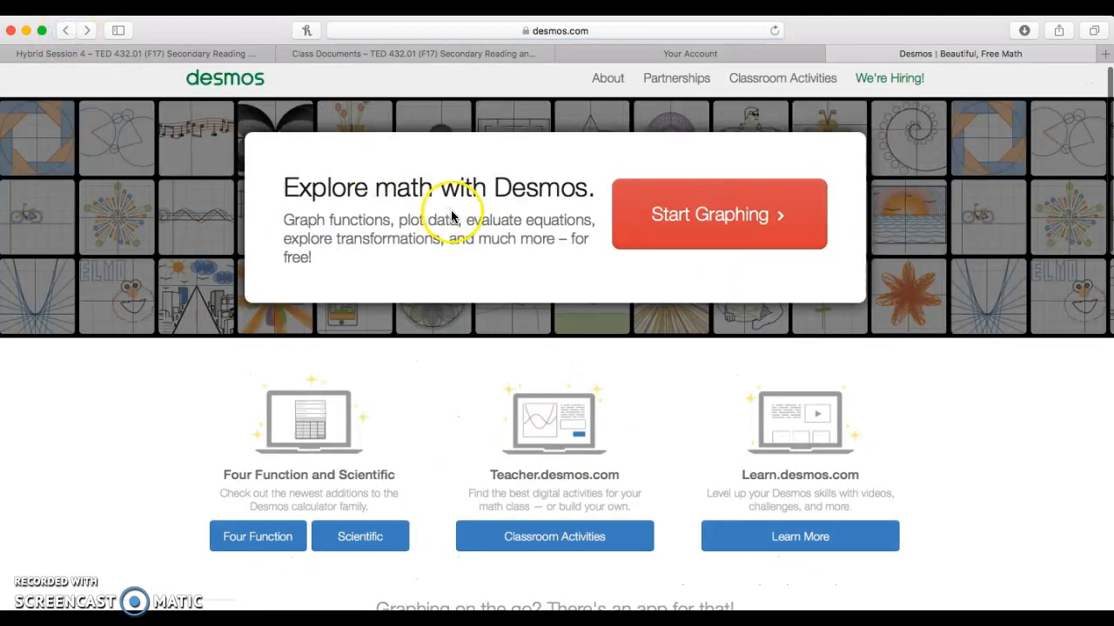
scroll(552, 298, up, 1)
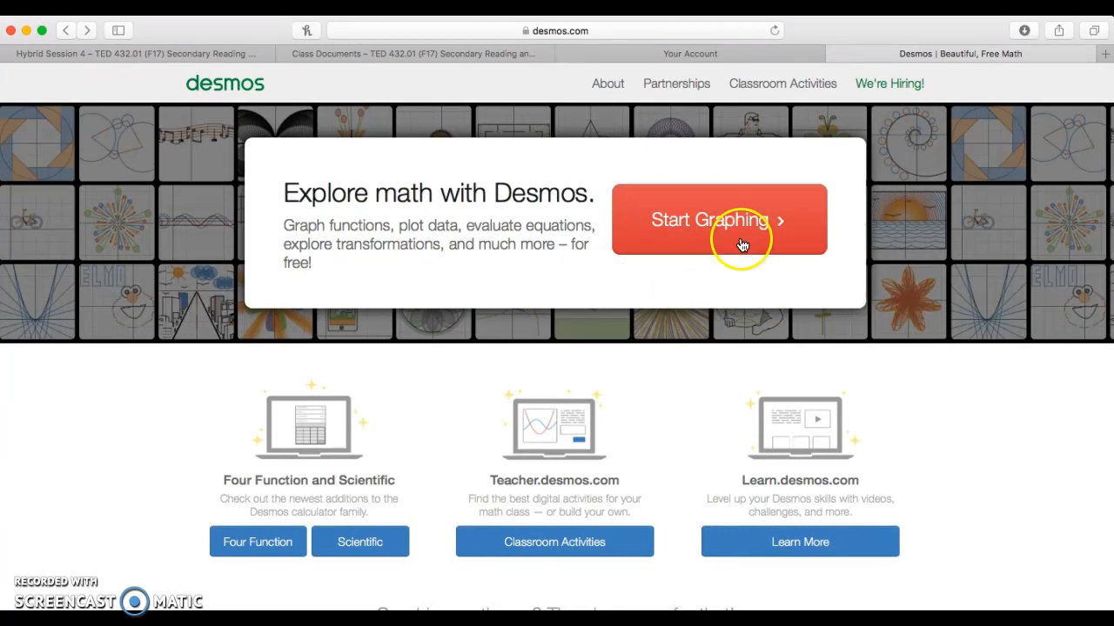
- Open the graphing calculator from the Desmos home page
click(597, 31)
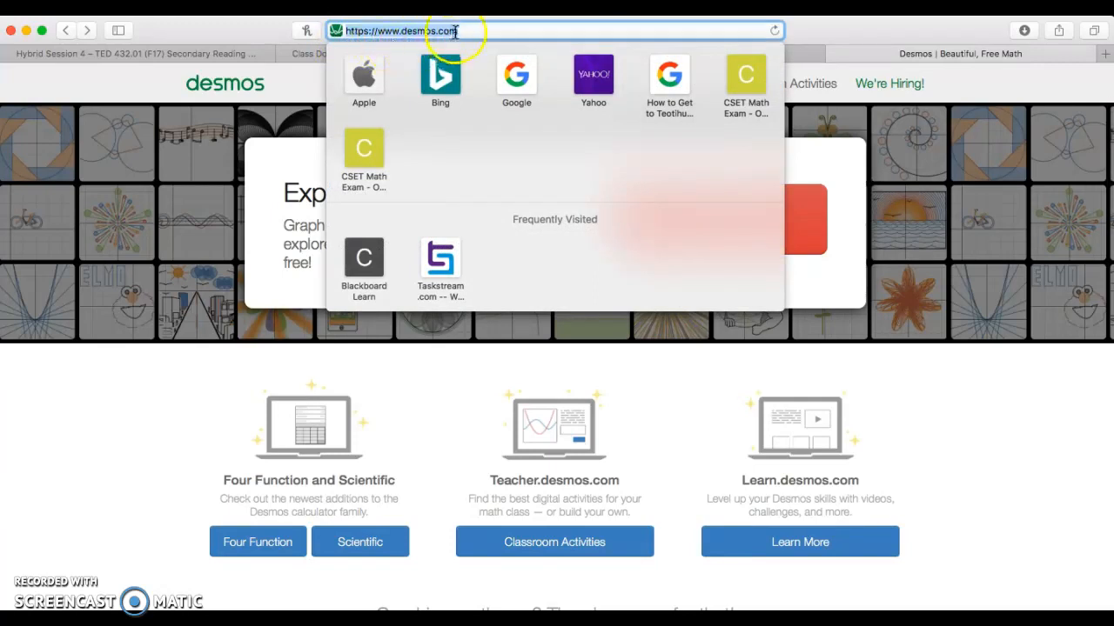
click(266, 209)
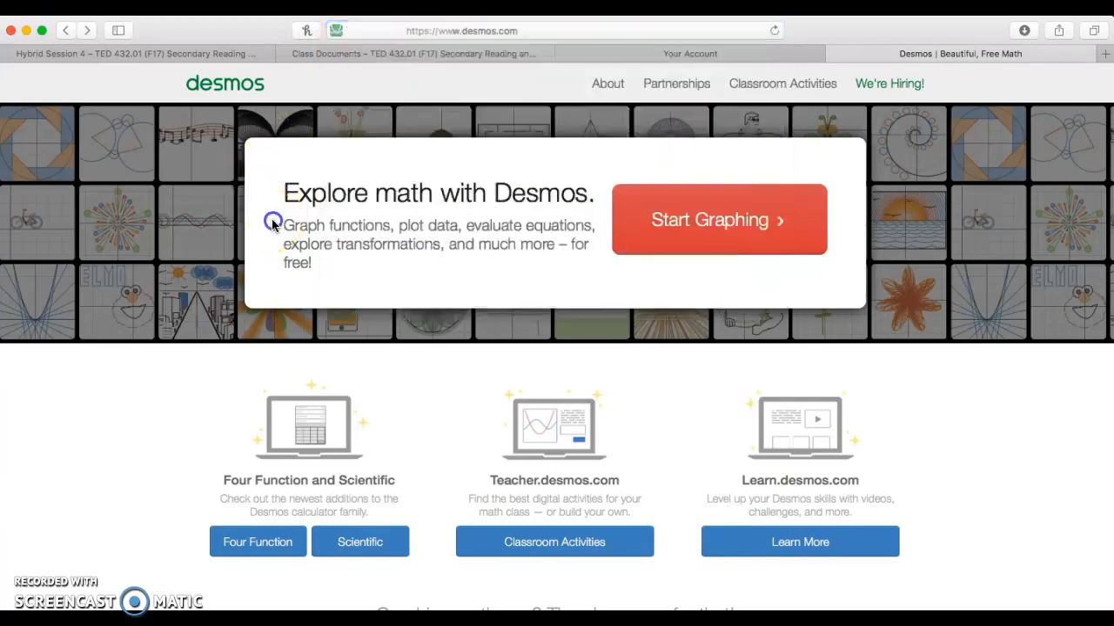
click(681, 232)
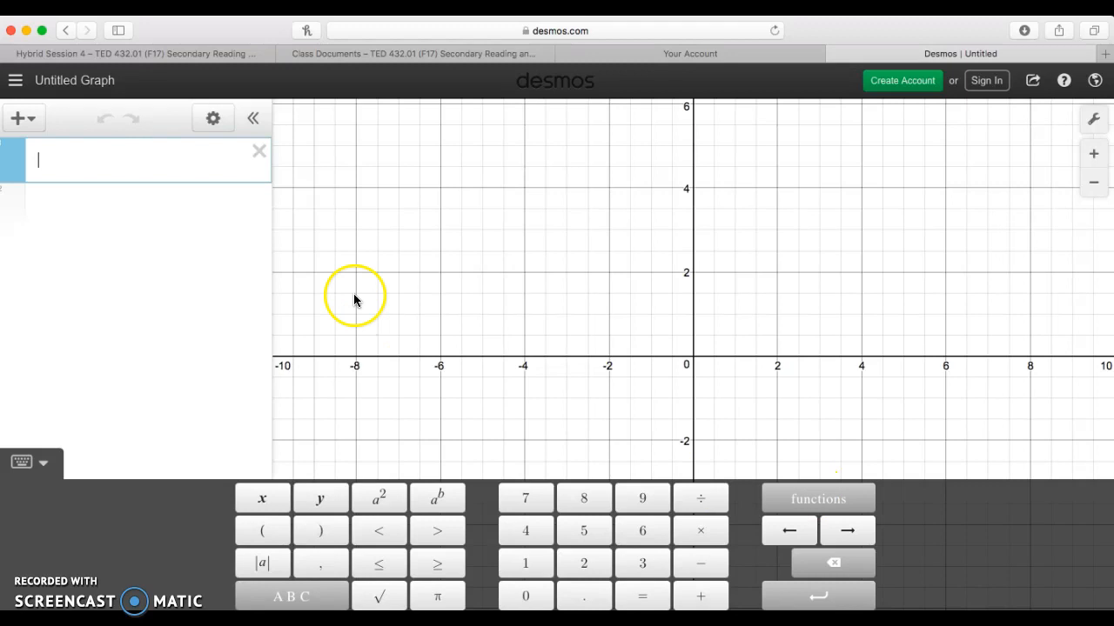
- Graph the circle x^2 + y^2 = 4 as the first expression
click(111, 202)
click(92, 165)
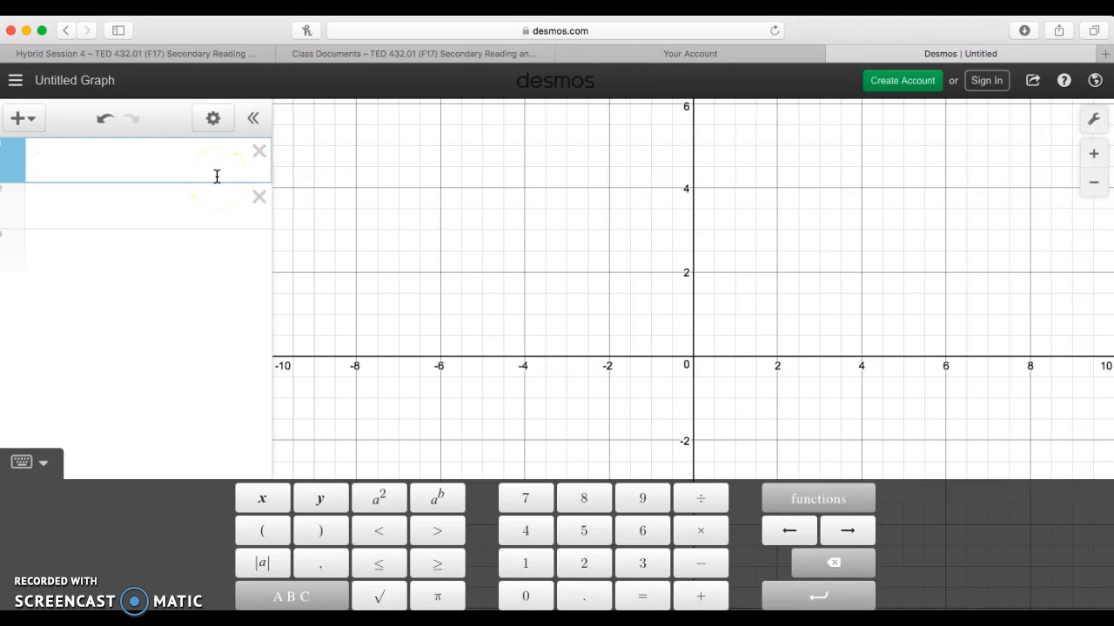
click(45, 163)
text(x)
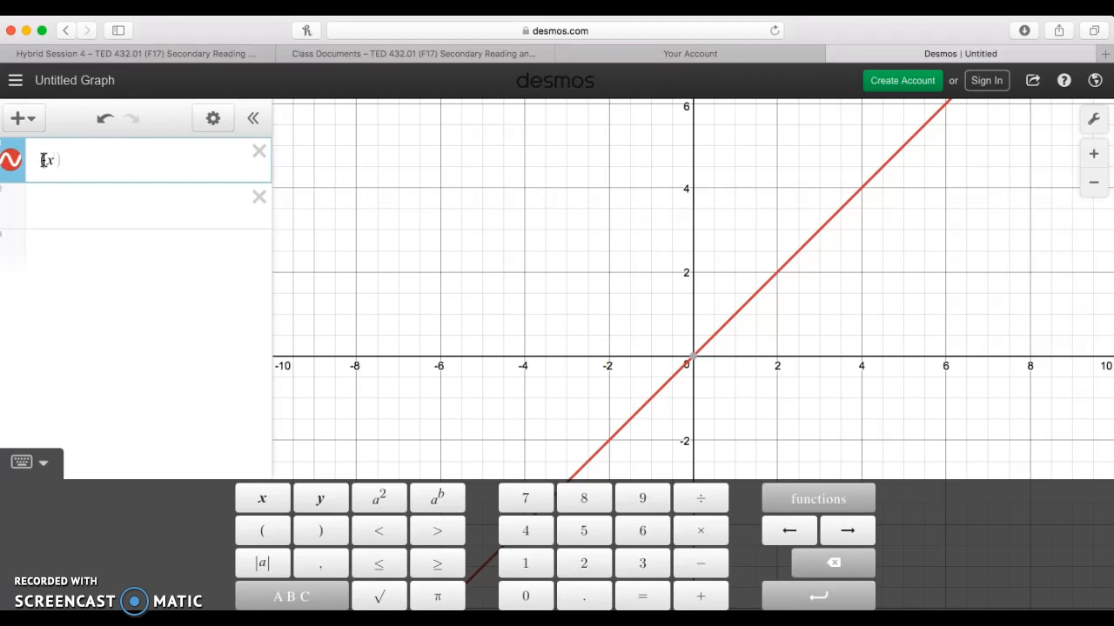
key(BackSpace)
text(x^2)
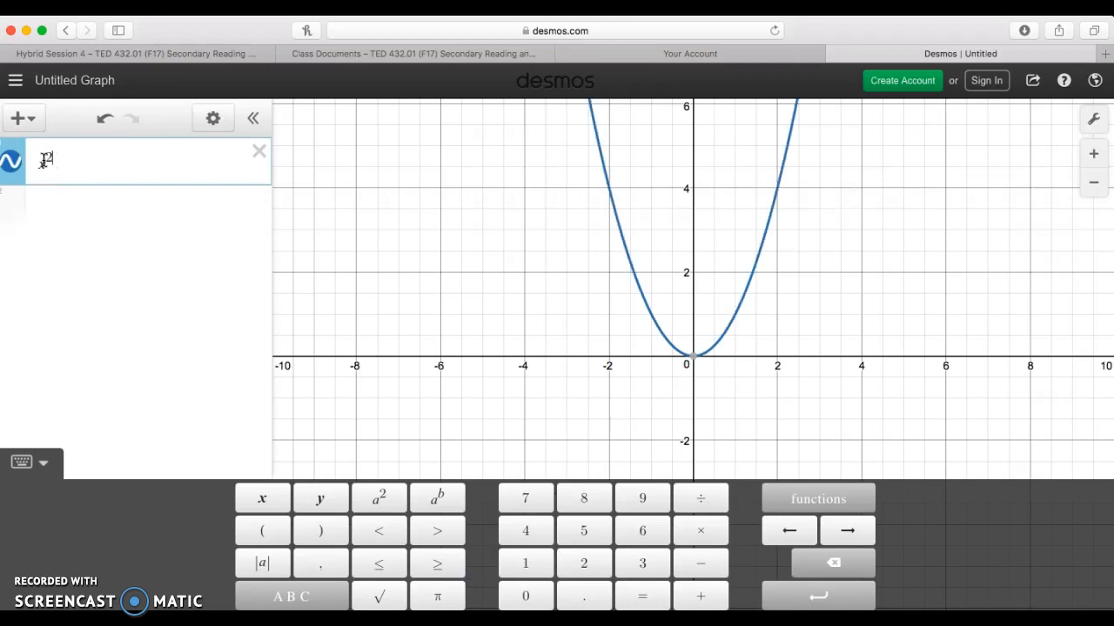
text(+y^2)
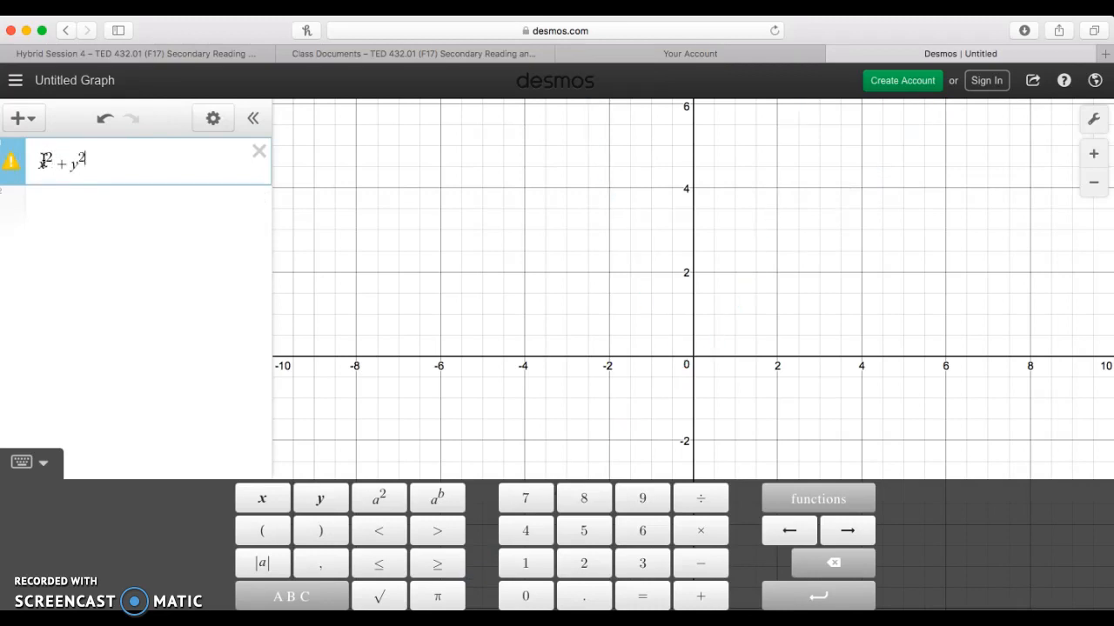
text(=4)
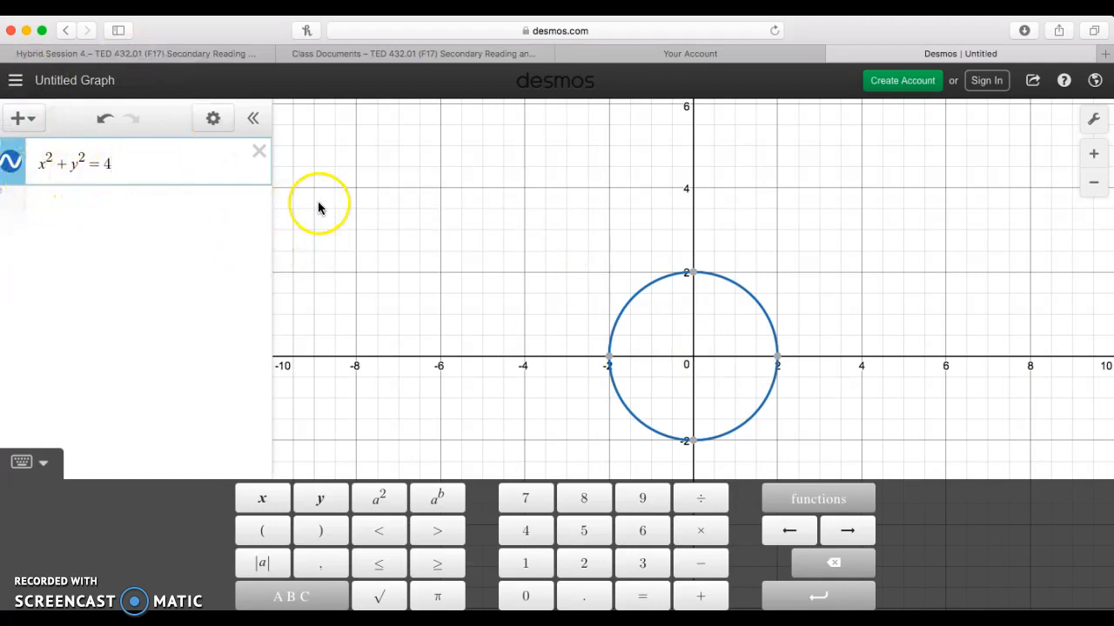
click(127, 164)
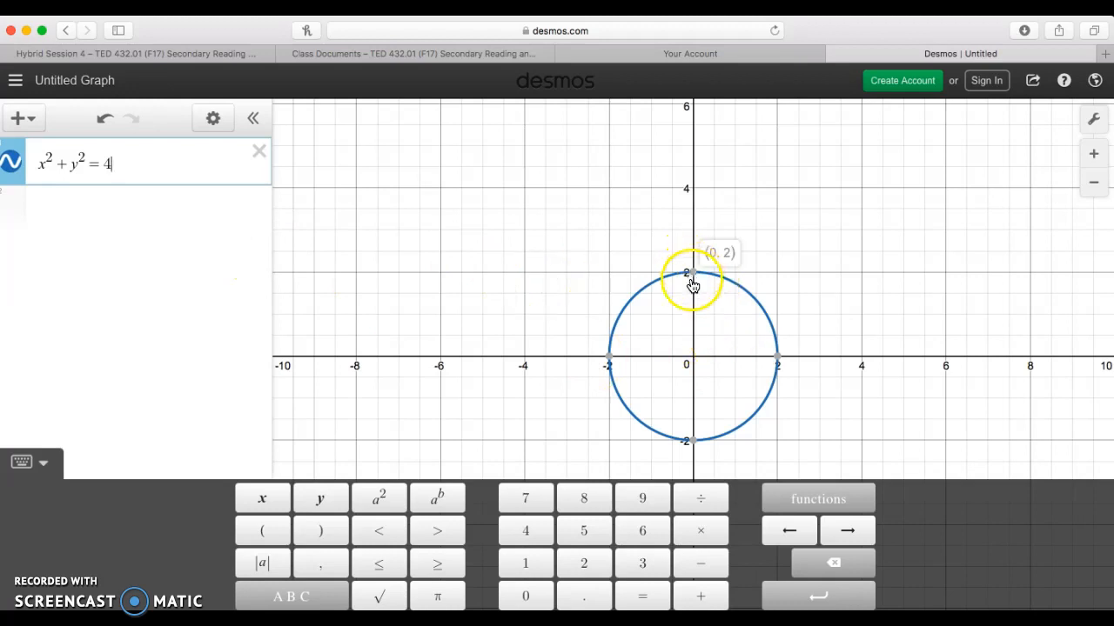
click(694, 361)
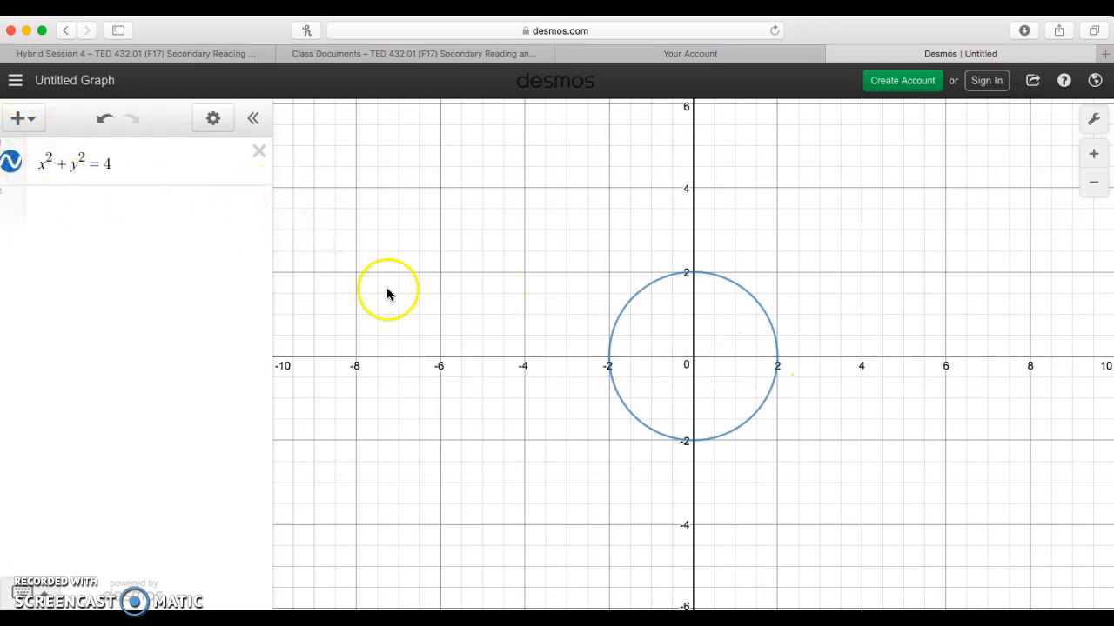
- Plot the point (0,0) as the second expression and show it with the label "Origin (0,0)"
click(113, 200)
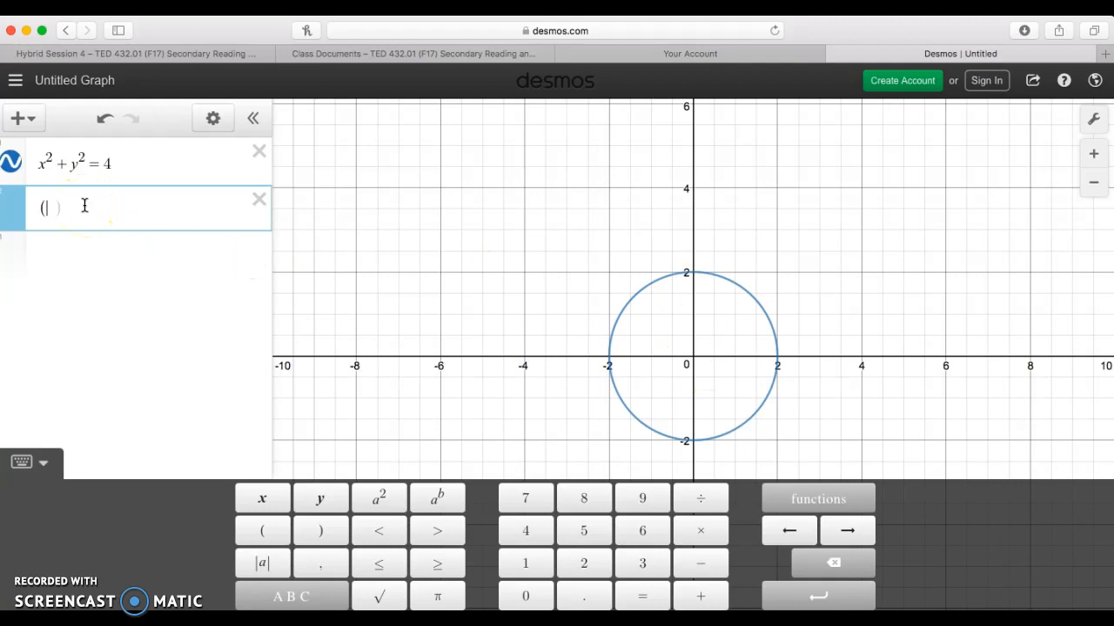
text(0))
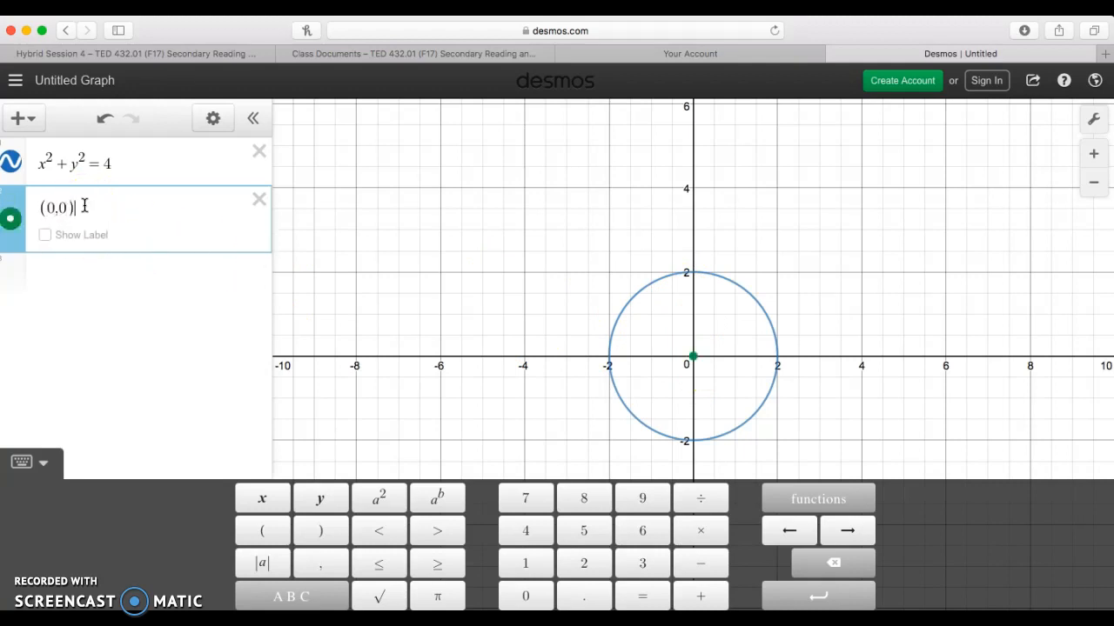
click(48, 236)
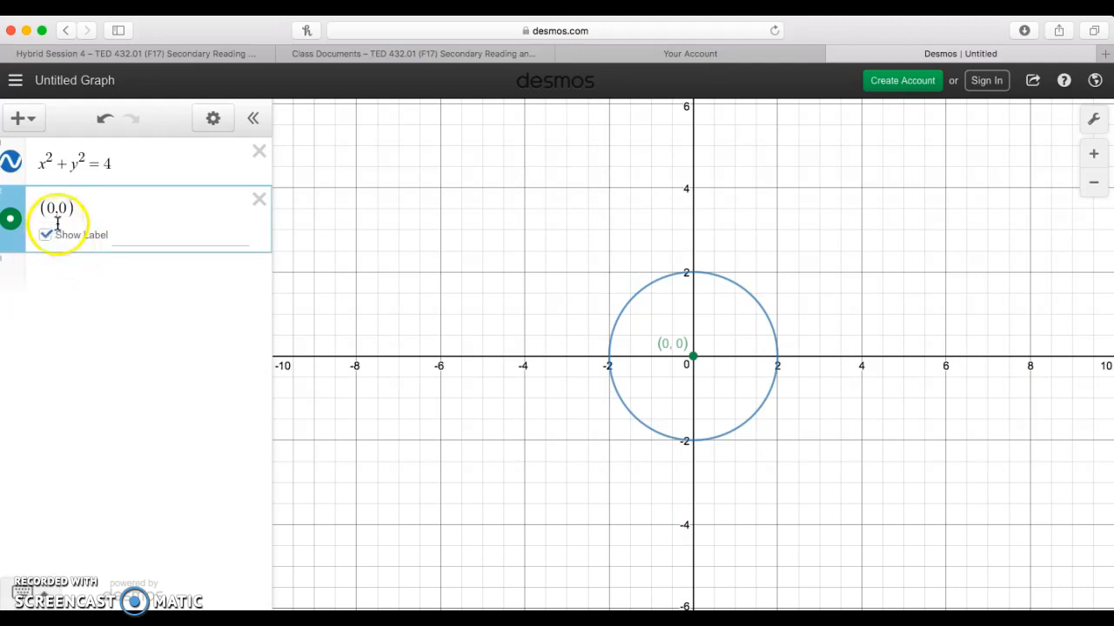
click(130, 235)
text(Origin)
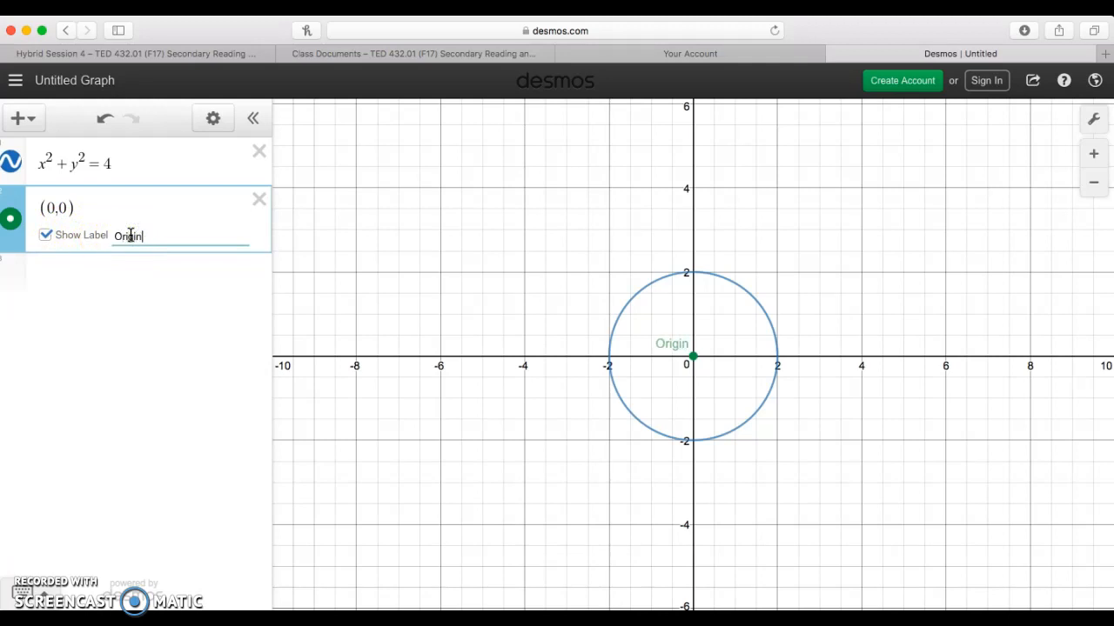
text( (0,))
text(0))
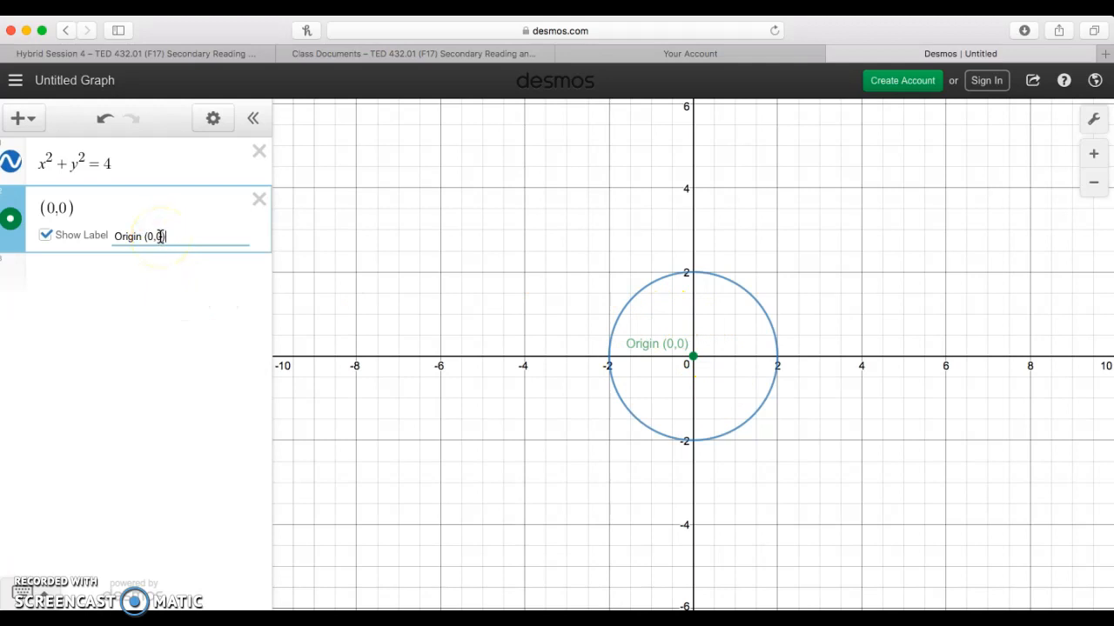
- Plot the point (-2,0) as the third expression and show its default coordinate label
click(105, 274)
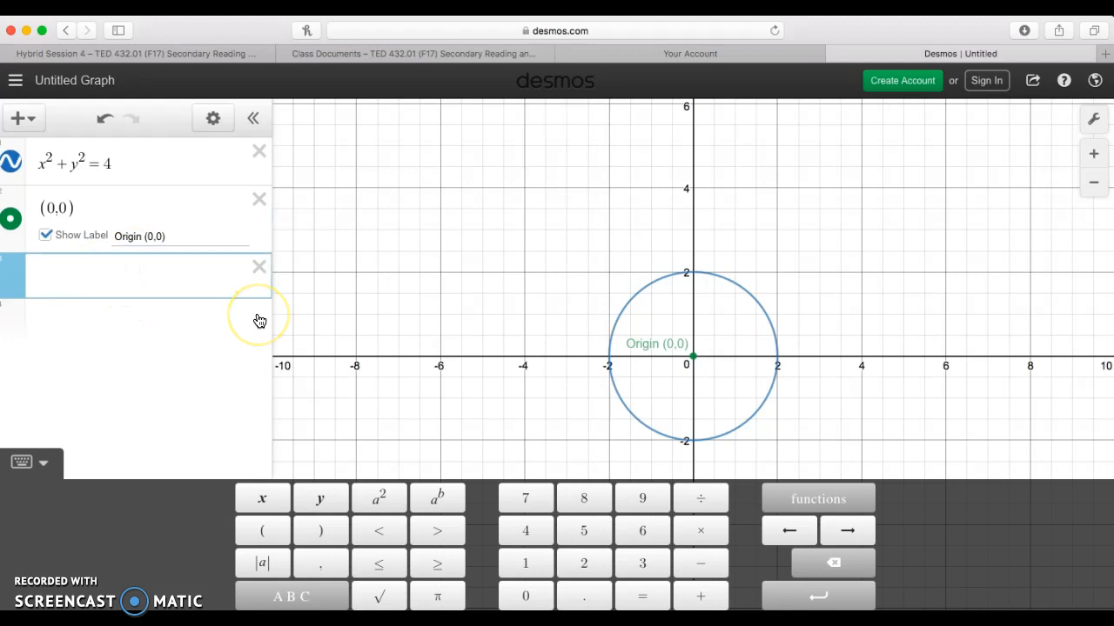
click(161, 285)
text((-2)
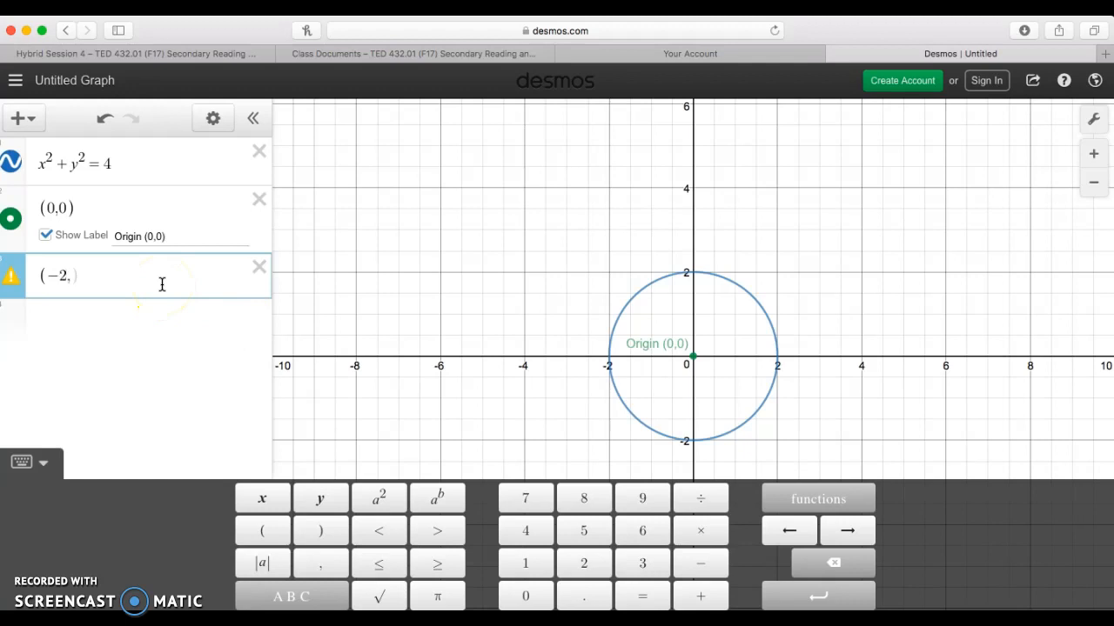
text(,0)
click(162, 287)
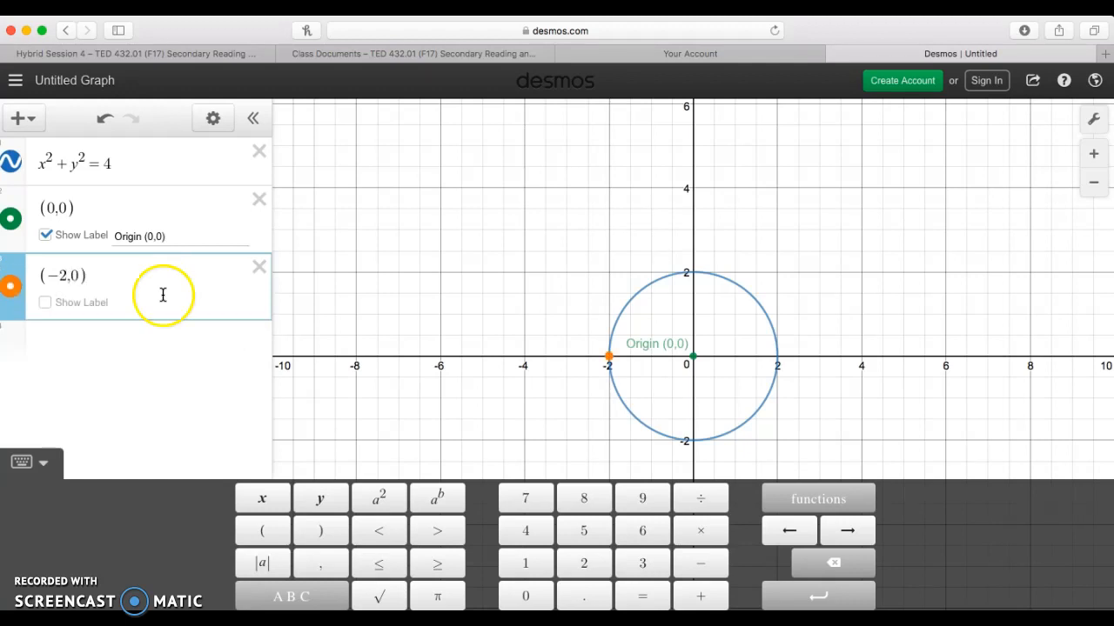
click(46, 304)
click(165, 302)
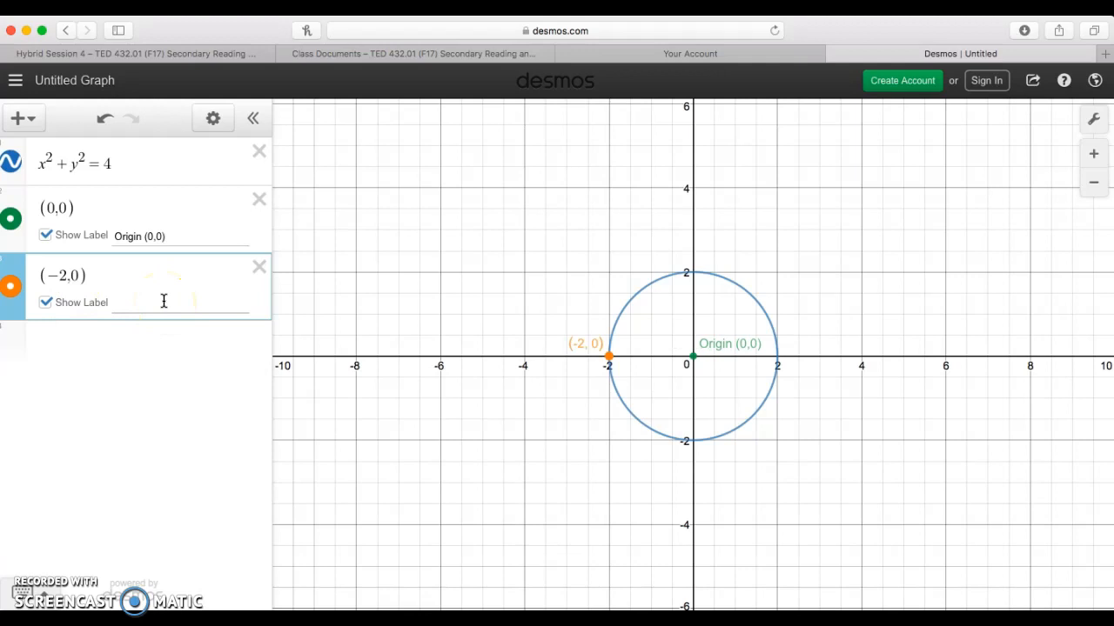
- Graph the line y = 2x + 1 as the fourth expression
click(149, 336)
click(57, 337)
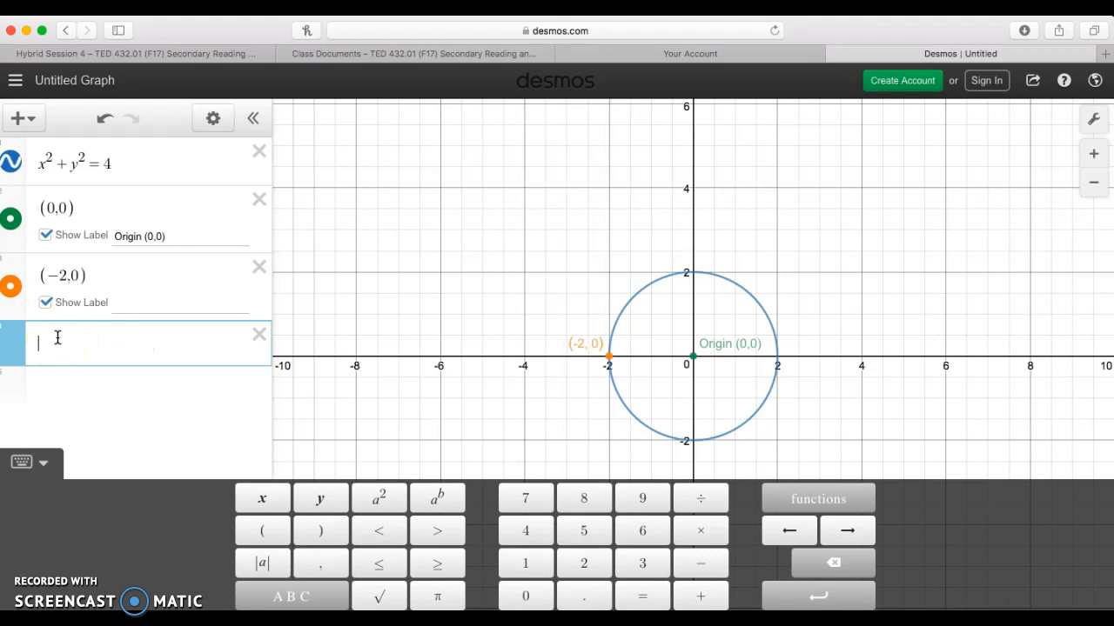
text(y = 2x)
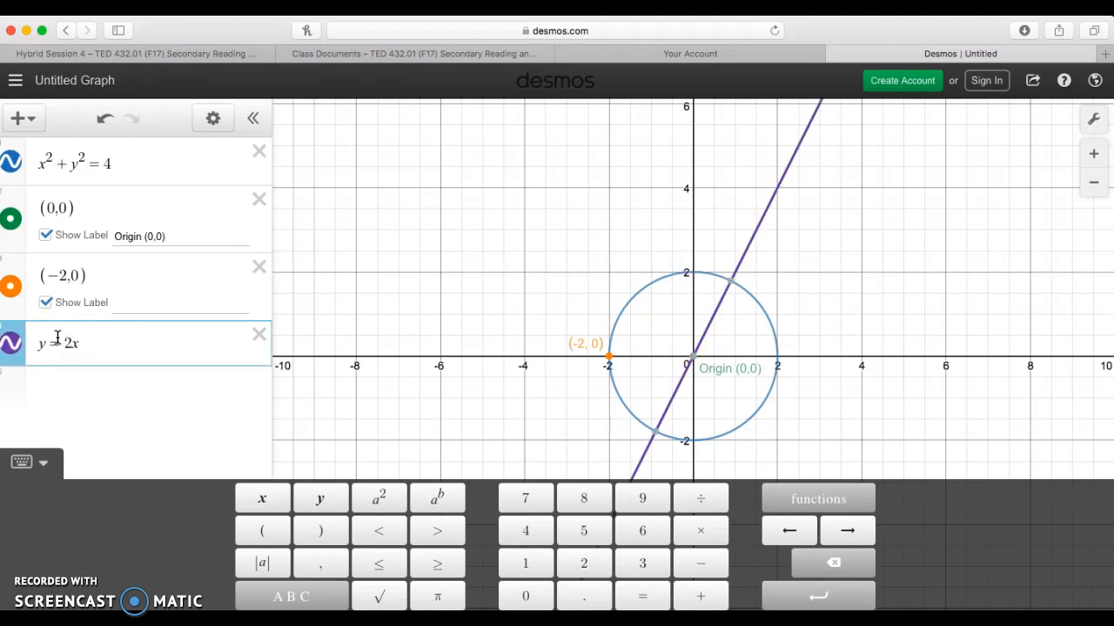
text( + 1)
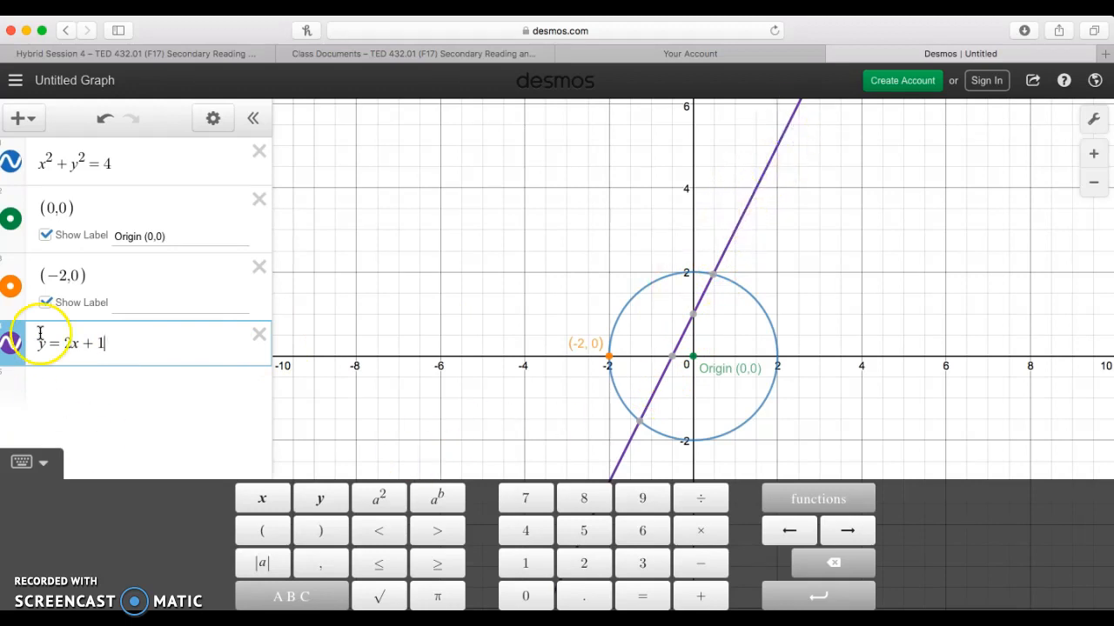
- Hide the line y = 2x + 1, show it again, and view the types of items that can be added
click(10, 348)
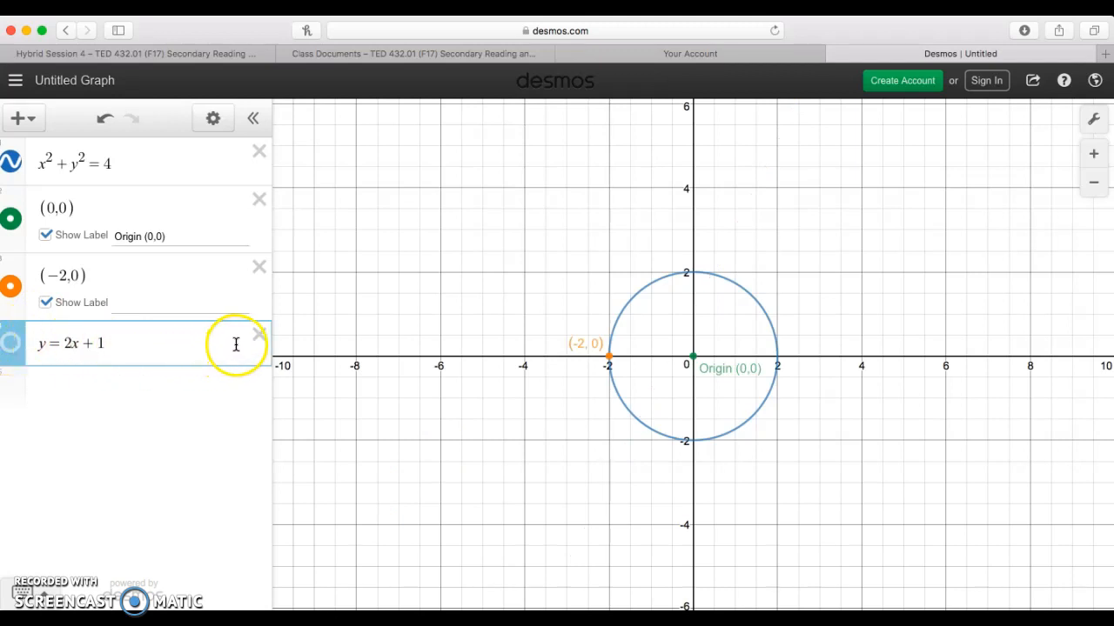
click(12, 348)
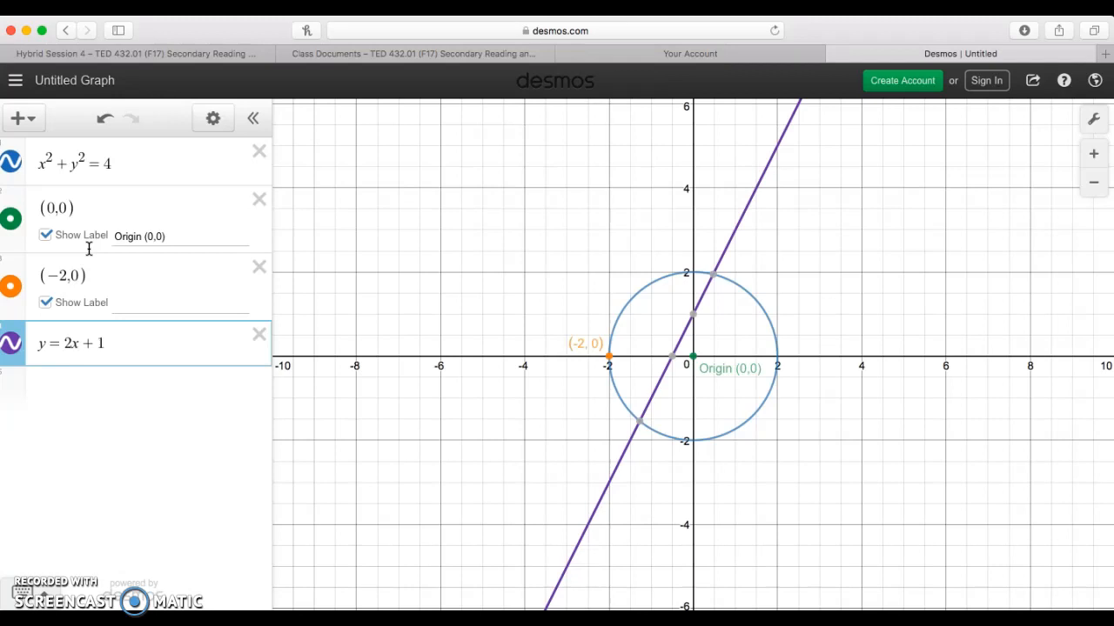
click(18, 122)
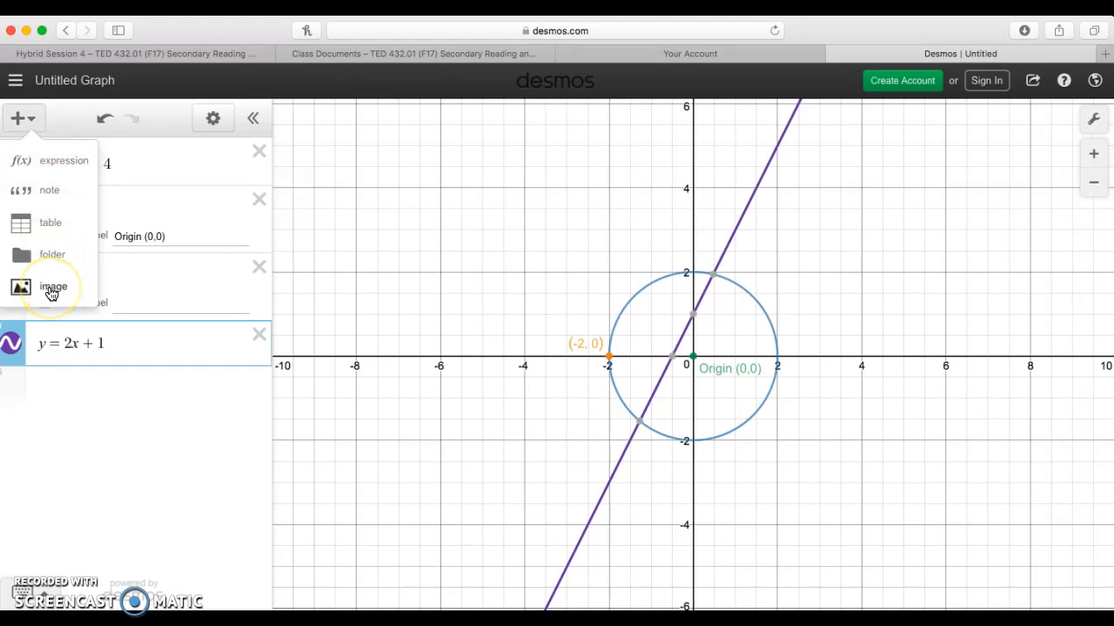
click(165, 115)
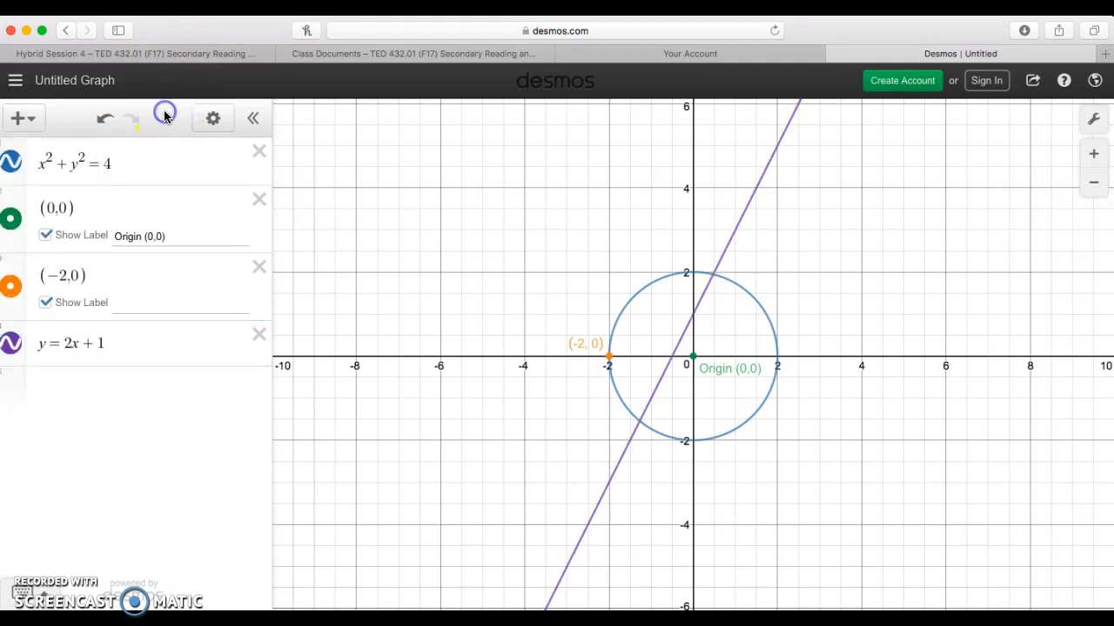
- Browse the built-in example graphs and open "Transformations: Translating a Function"
click(18, 87)
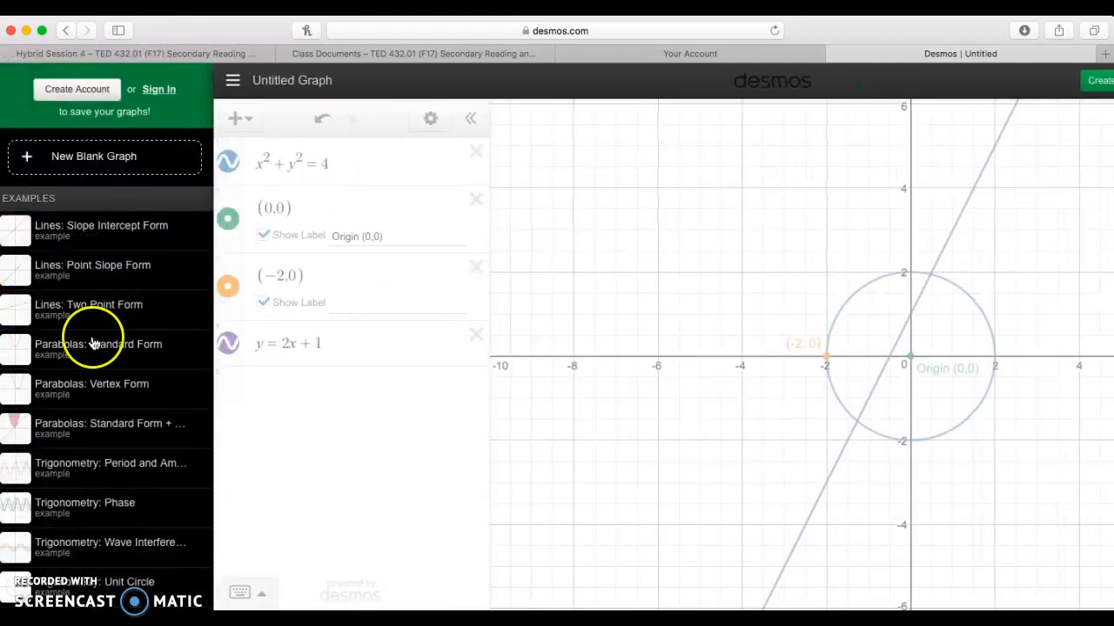
scroll(120, 460, down, 3)
click(103, 193)
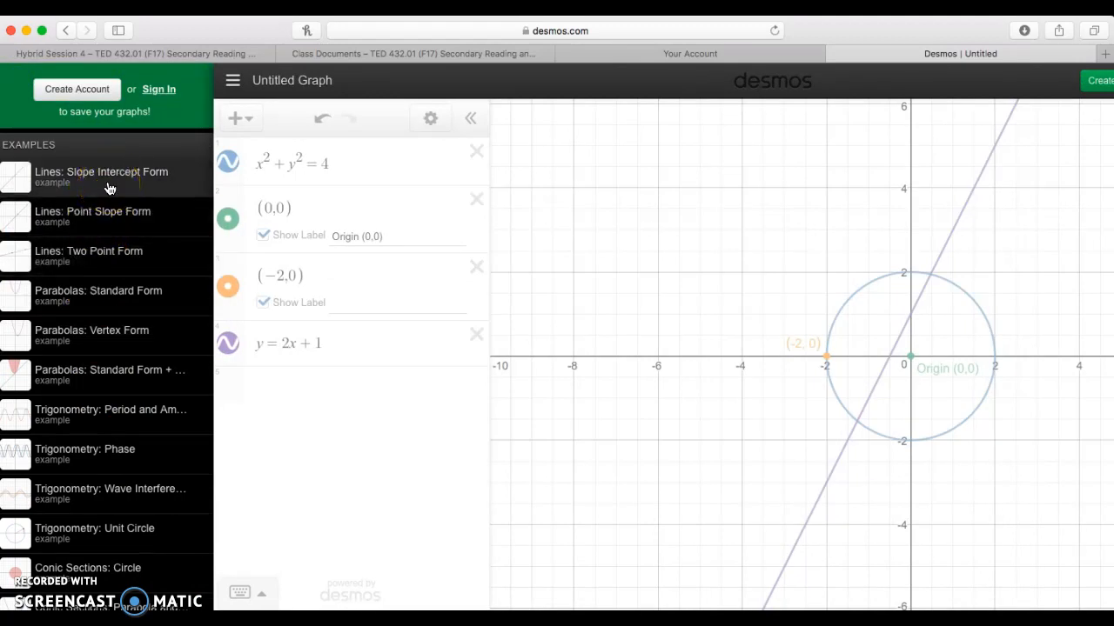
scroll(99, 446, down, 10)
scroll(104, 451, down, 10)
click(113, 438)
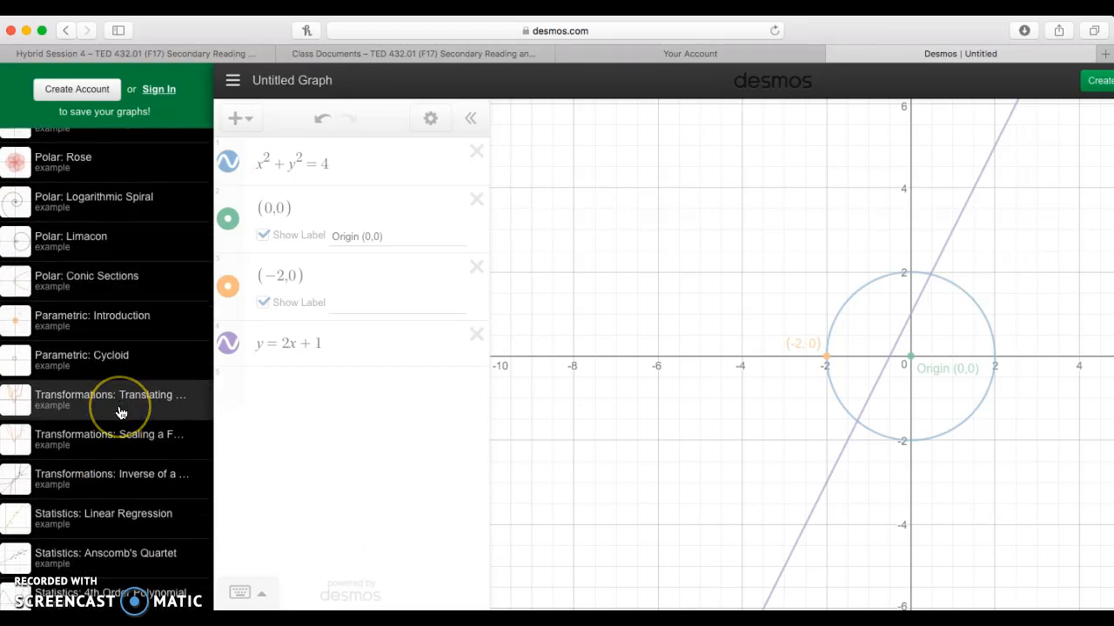
scroll(92, 415, down, 3)
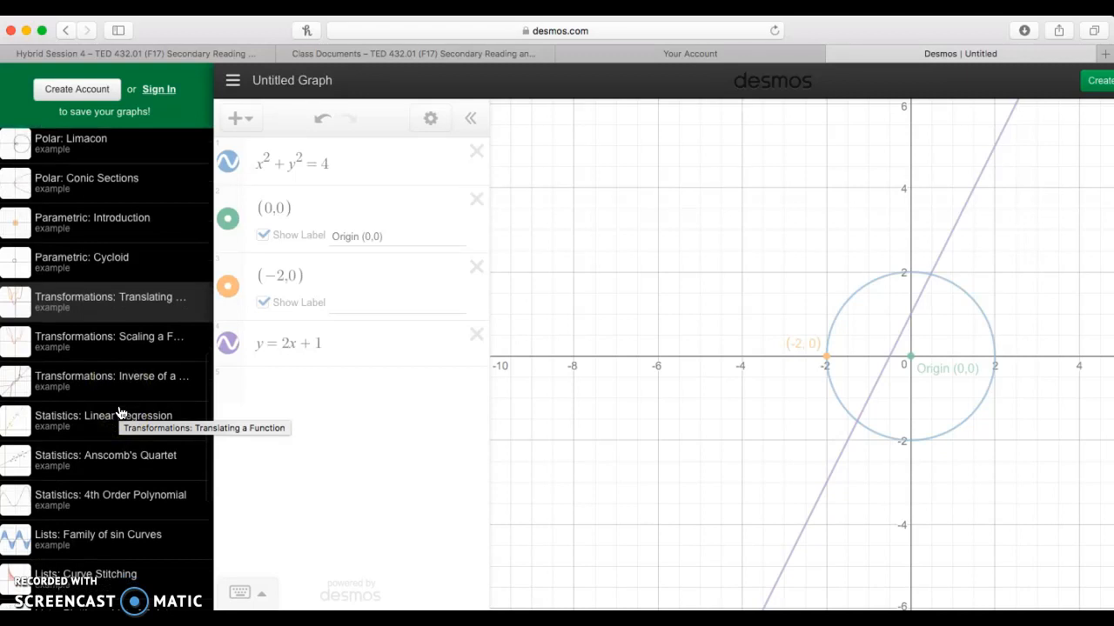
click(90, 316)
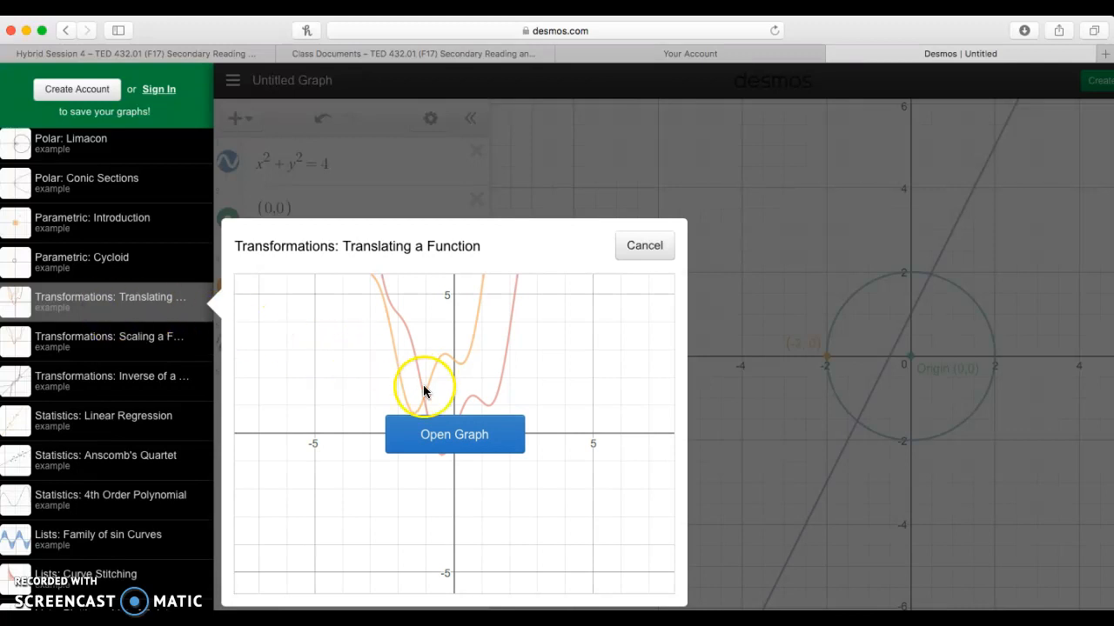
click(426, 452)
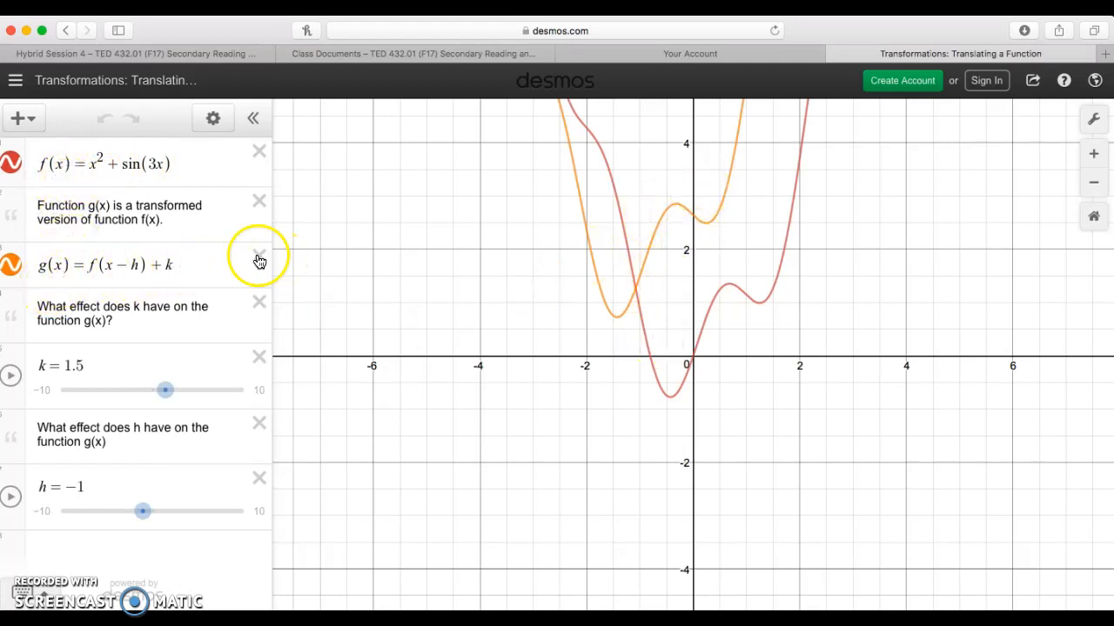
- Set the translation parameters of g(x) to k = −3.1 and h = −1.3
drag(164, 390, 123, 396)
mouse_move(143, 512)
mouse_down()
mouse_move(108, 514)
mouse_move(155, 516)
mouse_move(144, 515)
mouse_up()
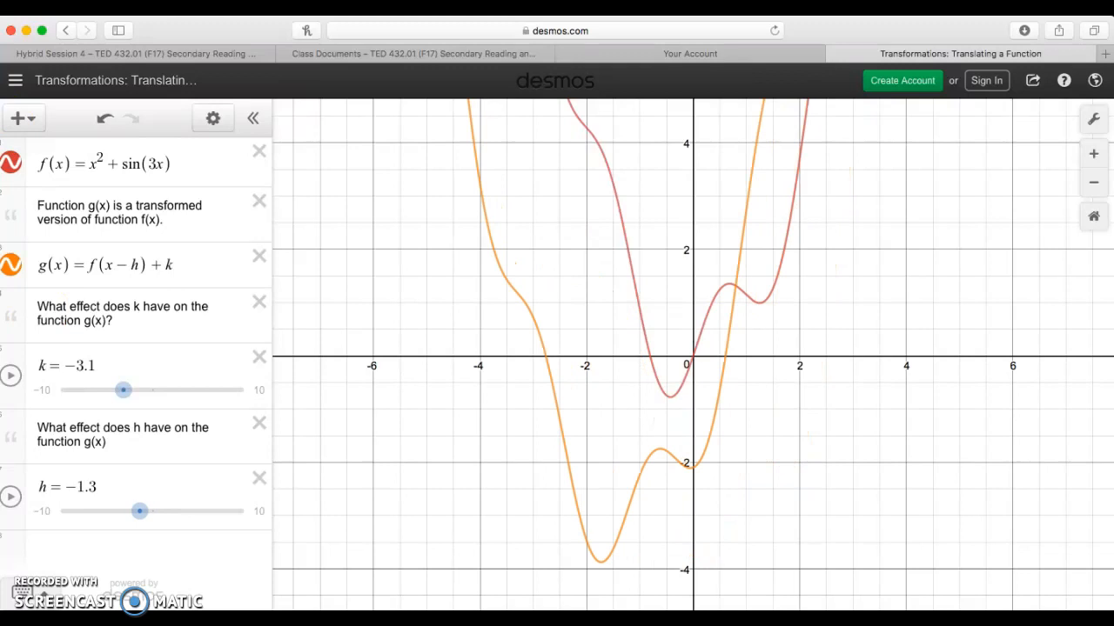
- Open the example graph "Lines: Slope Intercept Form"
click(16, 80)
scroll(98, 170, up, 1)
scroll(98, 170, up, 10)
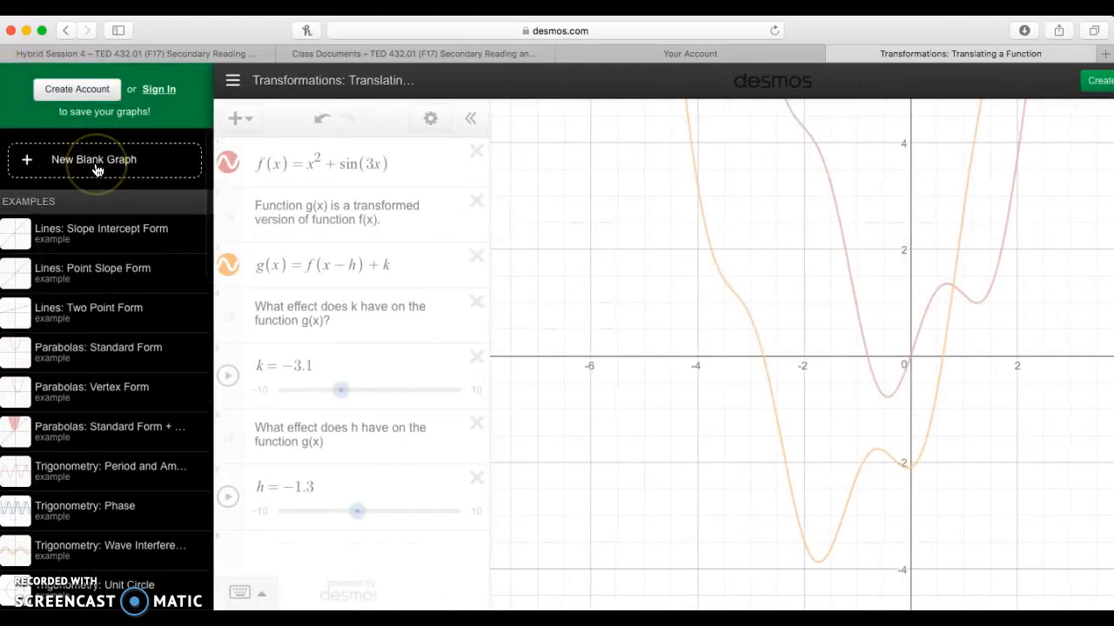
click(101, 243)
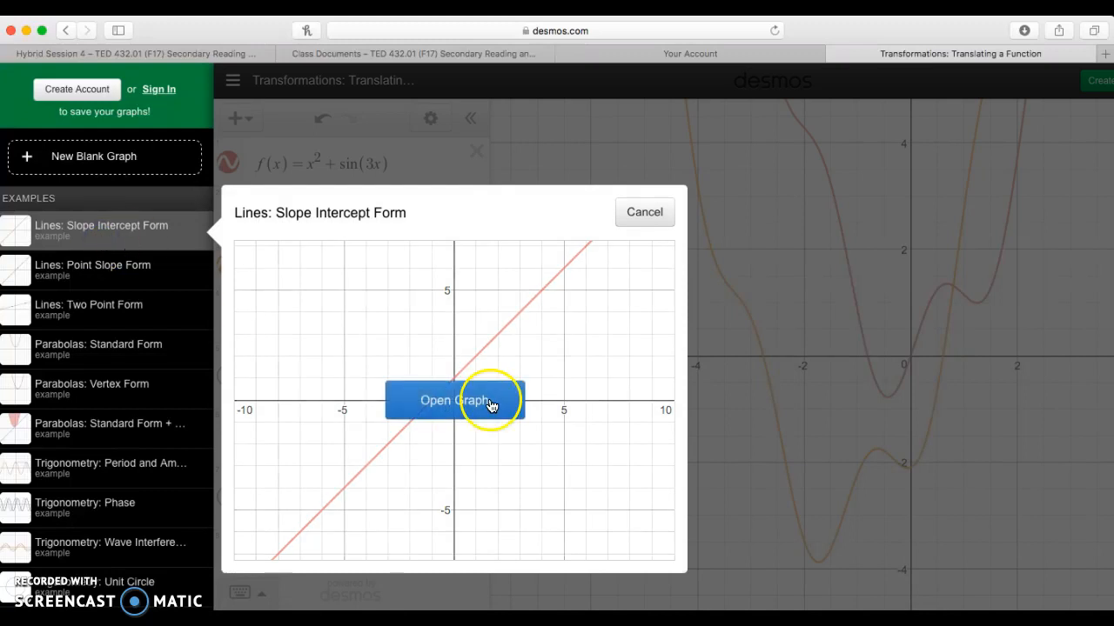
click(491, 405)
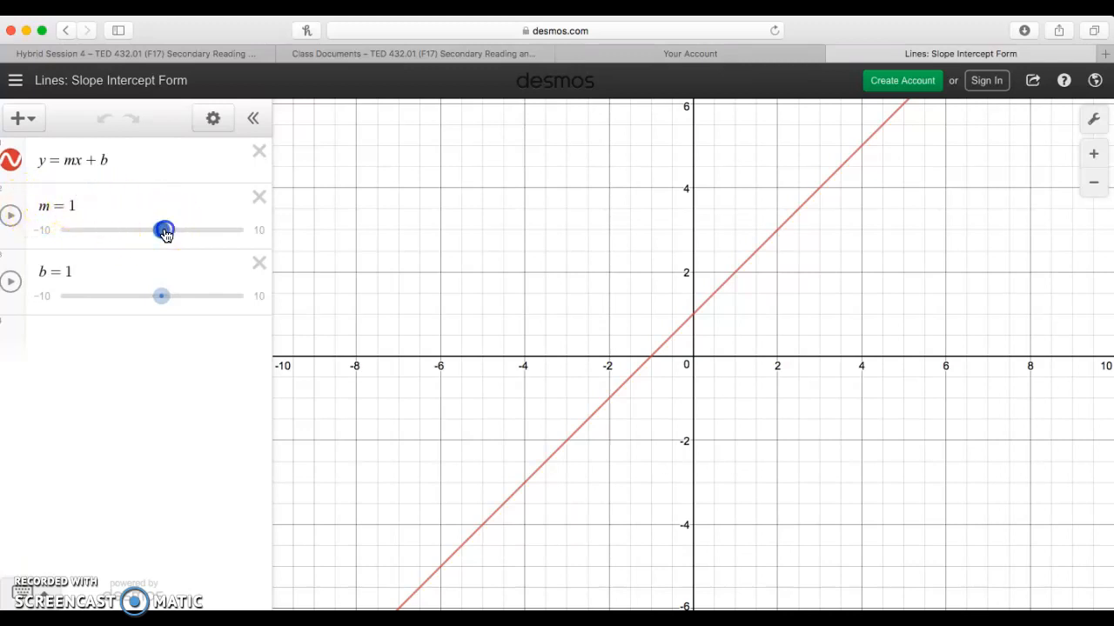
- Try the slope m at −3.2, settle it at 1.7, and leave the intercept b at 1
drag(168, 233, 127, 251)
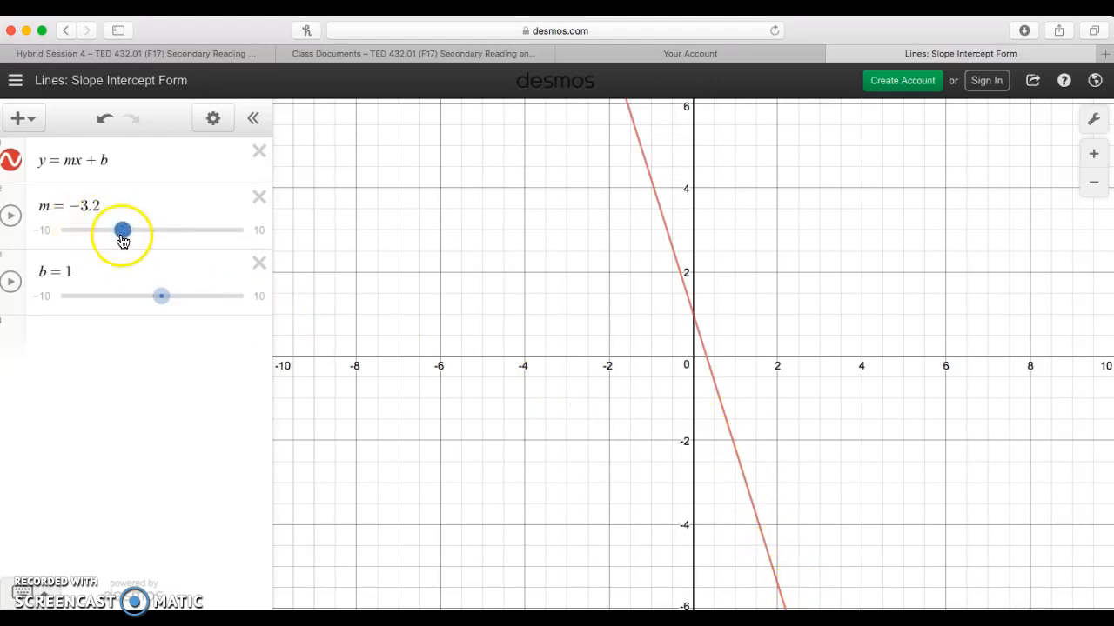
drag(123, 240, 167, 248)
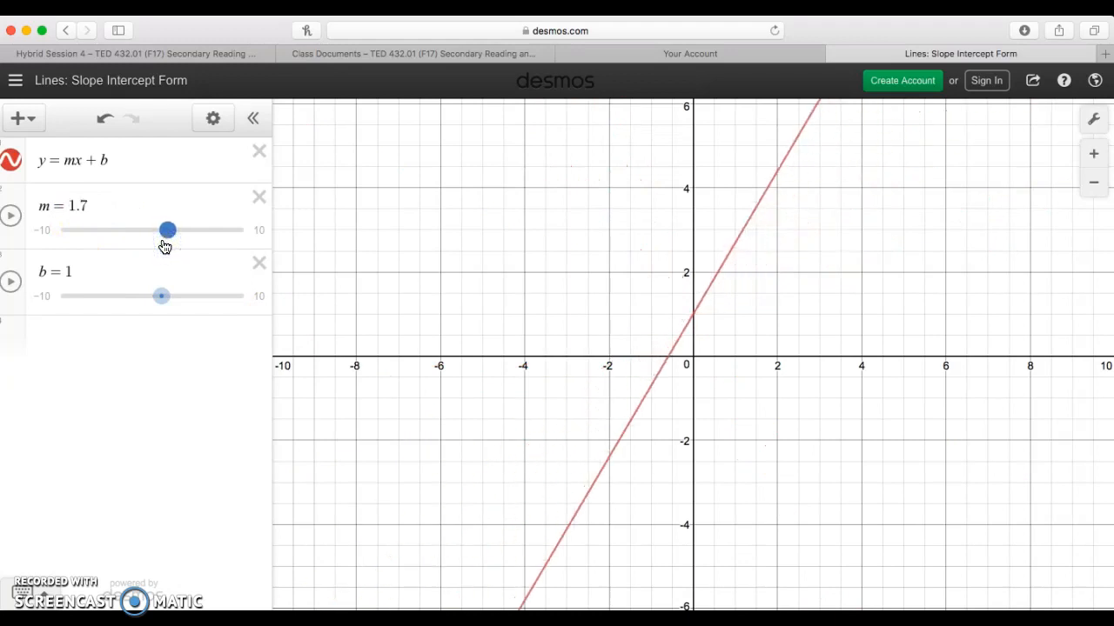
click(160, 305)
mouse_move(160, 305)
mouse_down()
mouse_move(128, 305)
mouse_move(160, 312)
mouse_up()
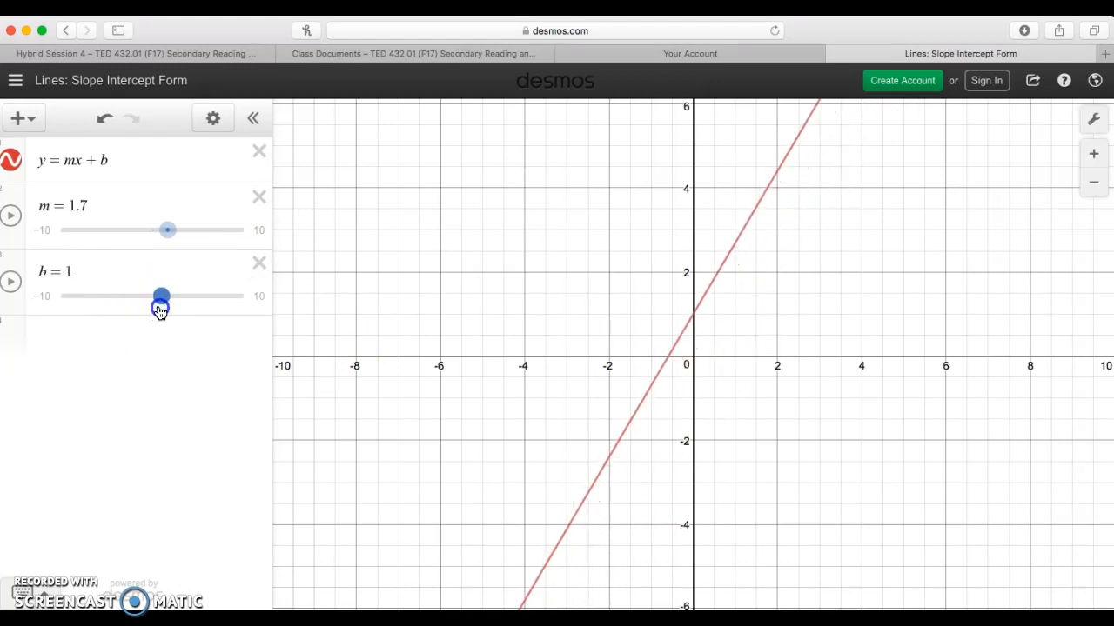
- Look through the list of example graphs down to the calculus examples and return to the slope-intercept graph
click(15, 83)
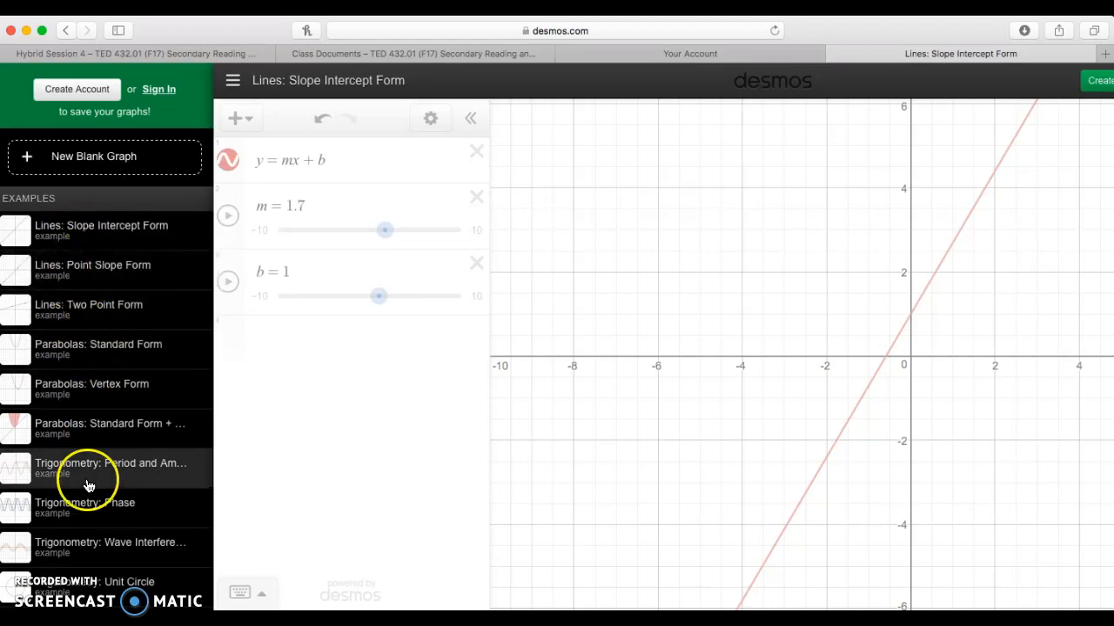
scroll(87, 485, down, 5)
scroll(87, 486, down, 4)
scroll(87, 485, down, 6)
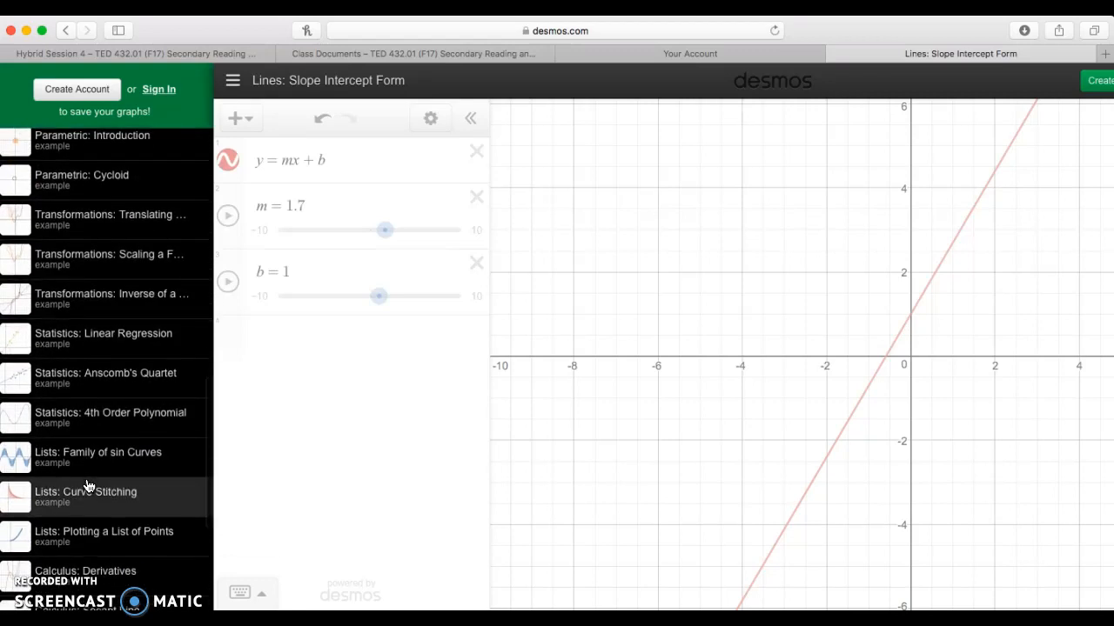
scroll(87, 486, down, 3)
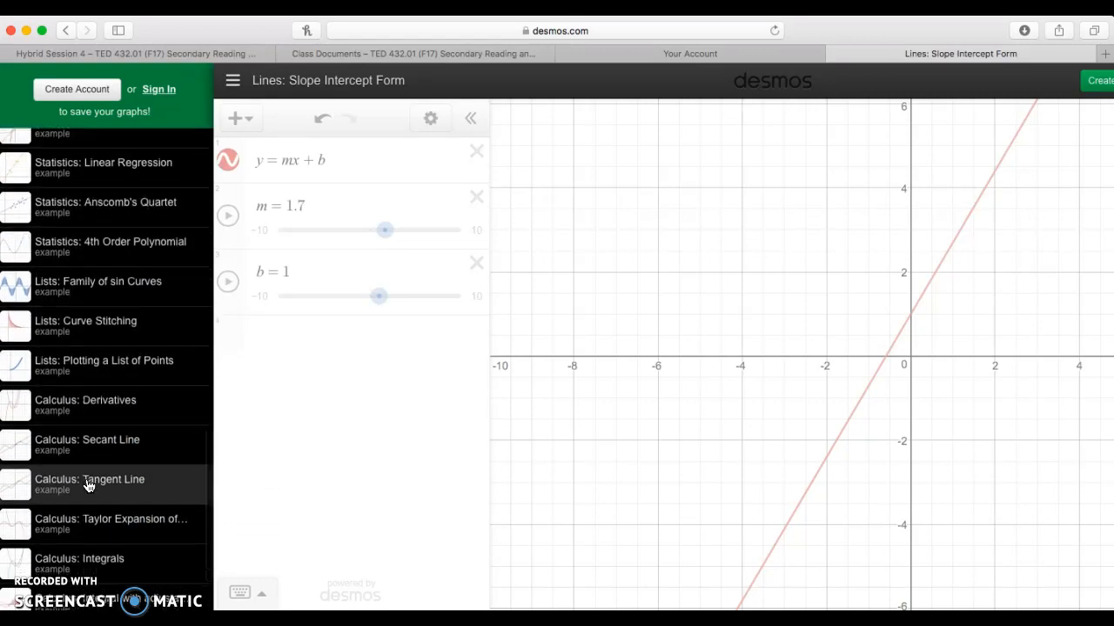
scroll(87, 485, down, 2)
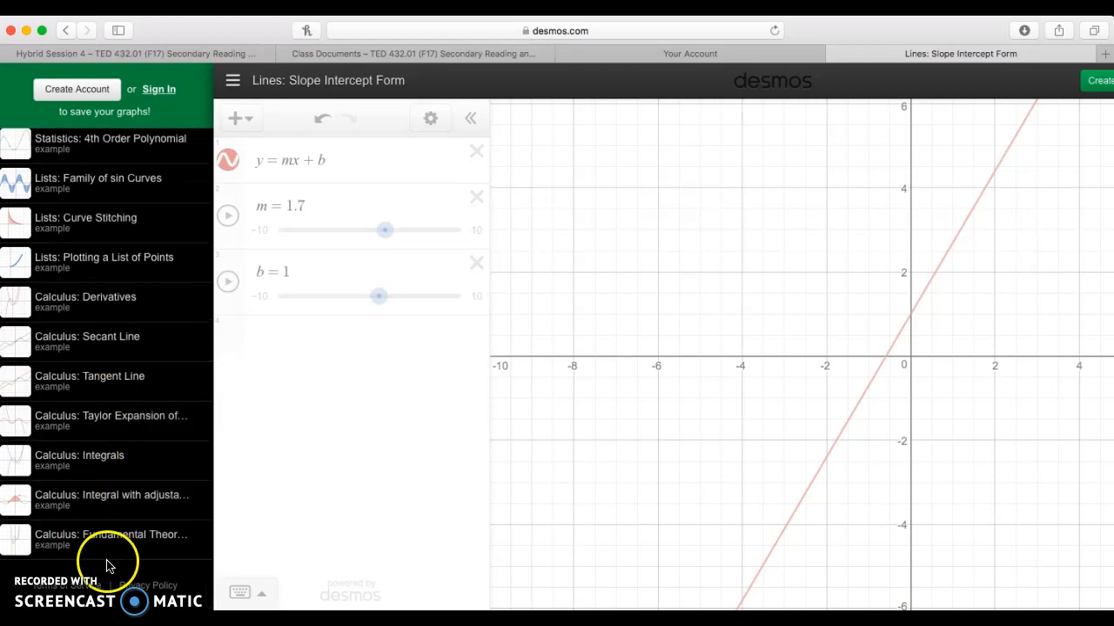
click(247, 376)
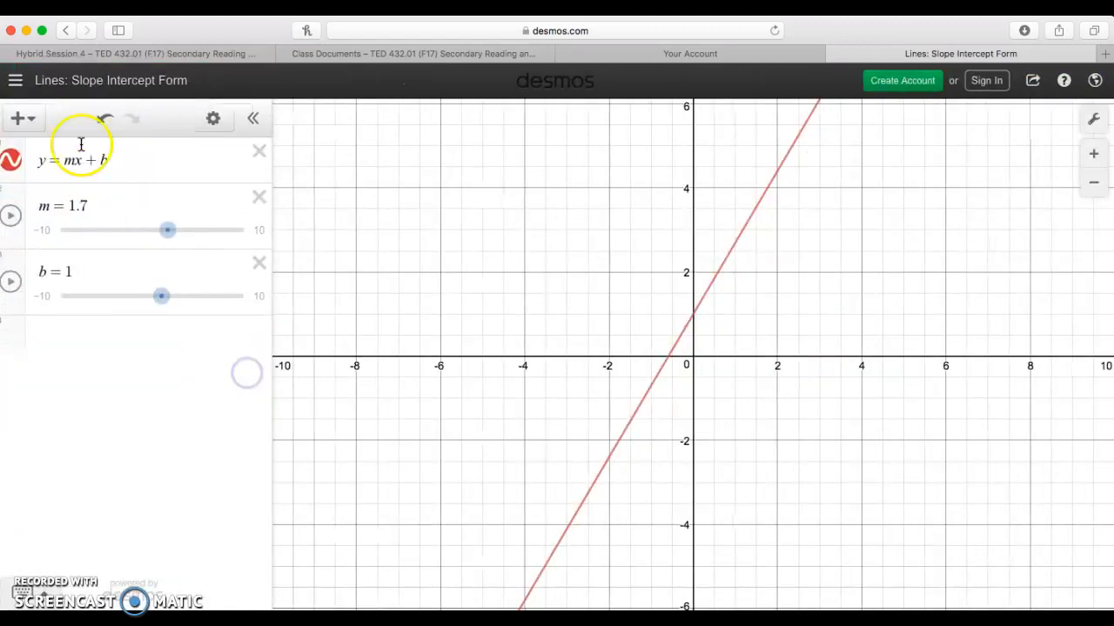
click(20, 82)
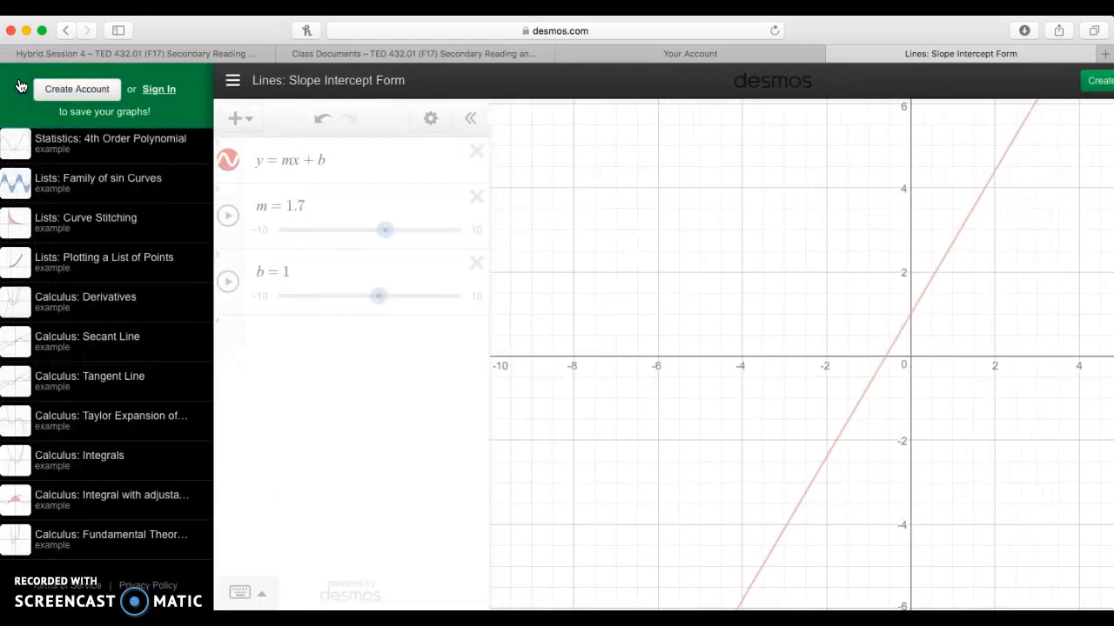
click(298, 80)
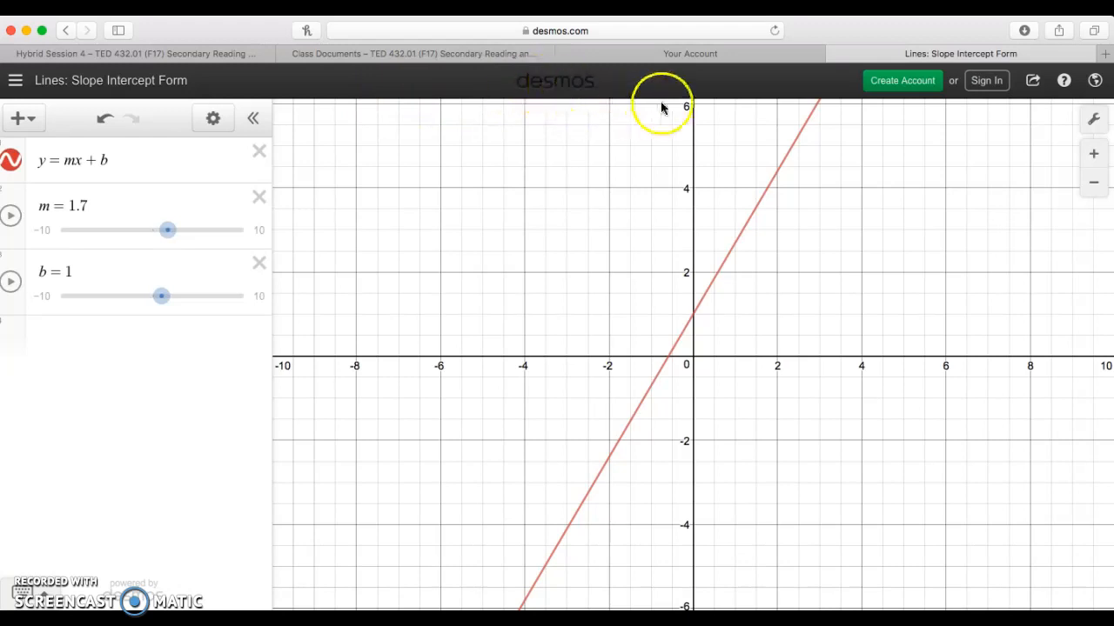
- View the account creation form and close it without filling it in
click(903, 85)
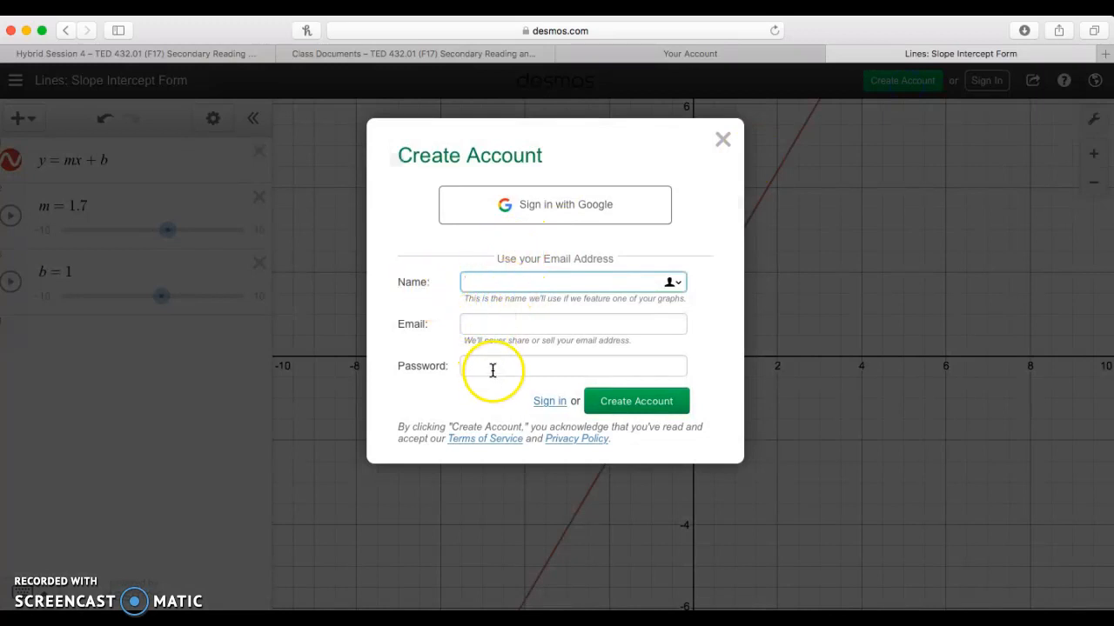
click(723, 141)
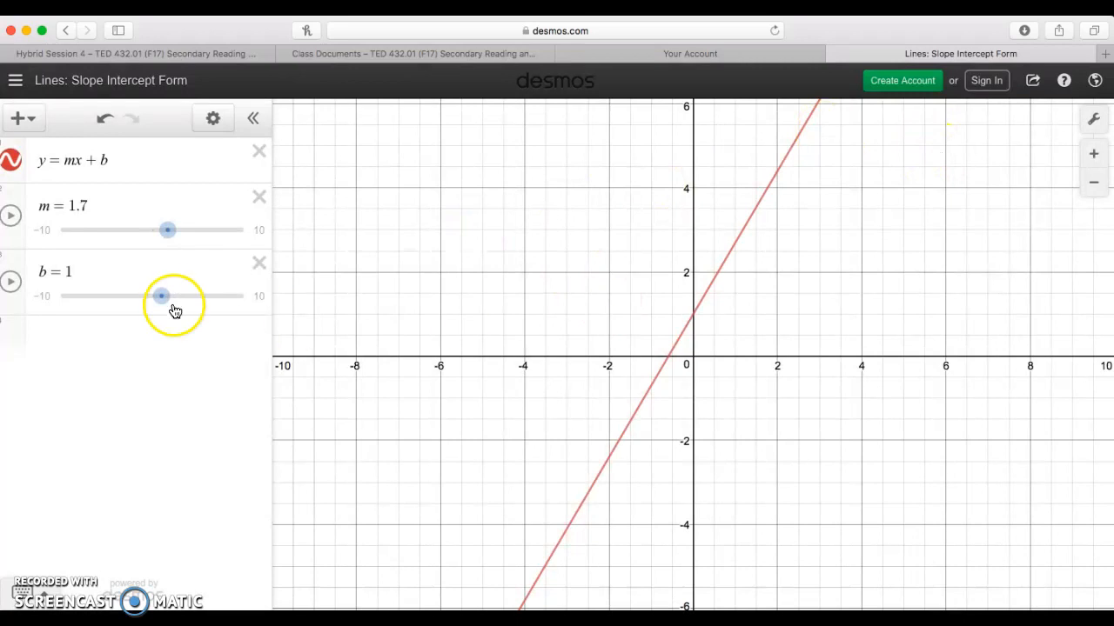
- Zoom the graph out two levels and pan the line's view down and to the left
drag(547, 327, 525, 368)
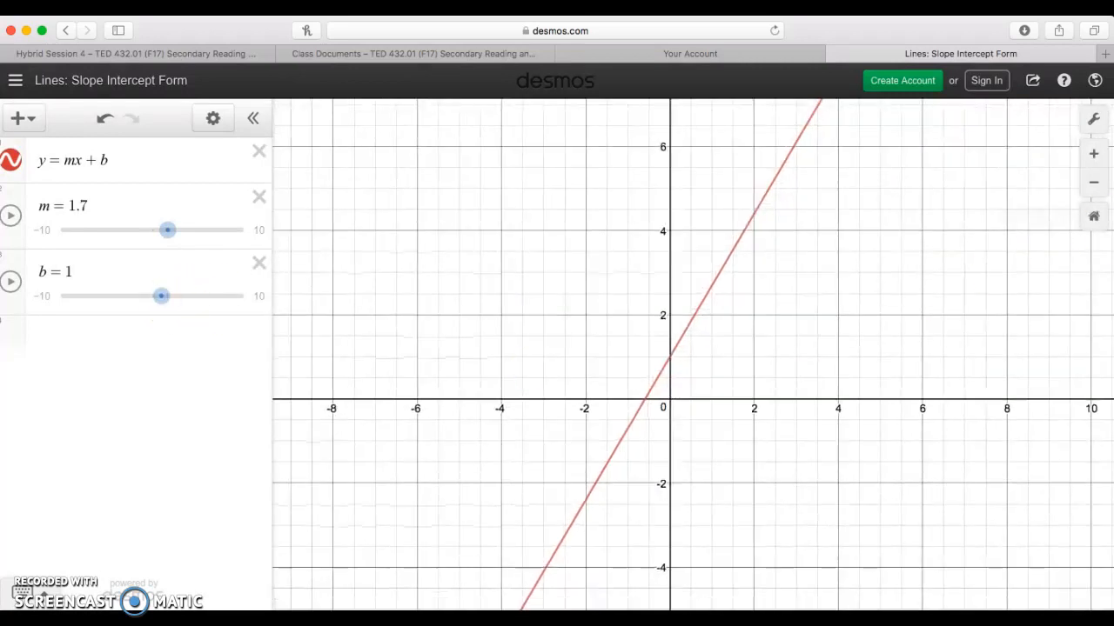
click(1098, 185)
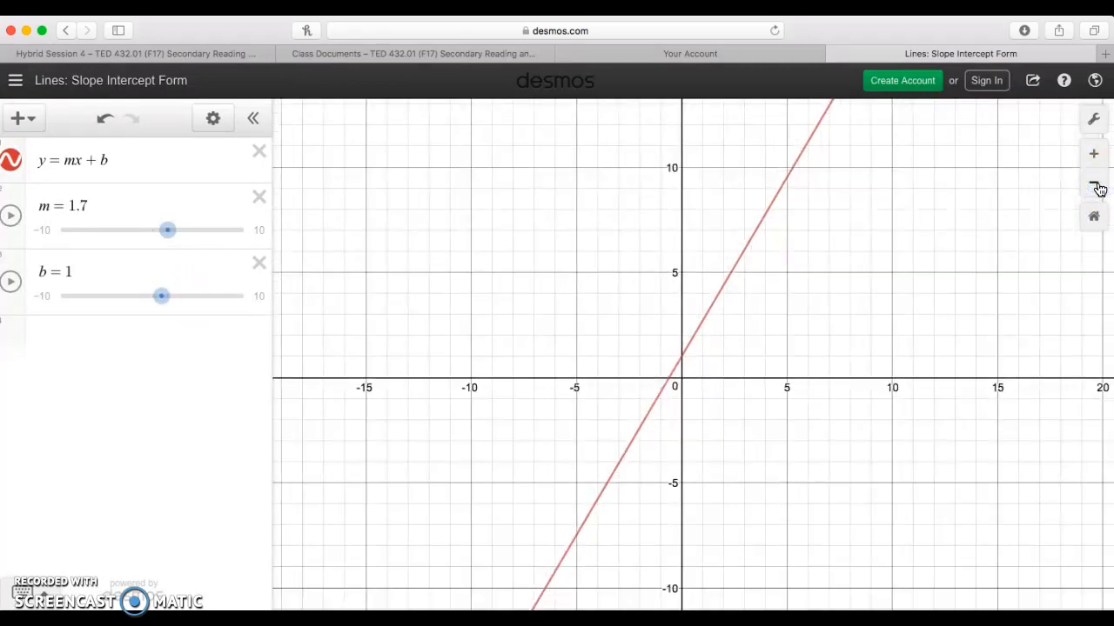
click(1095, 186)
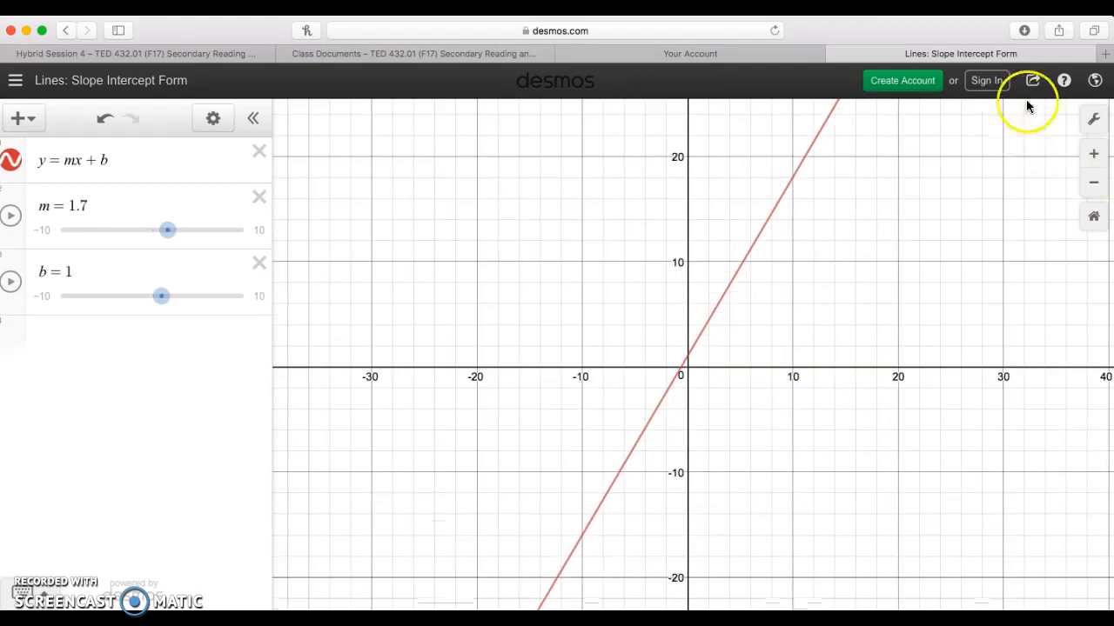
drag(870, 209, 814, 238)
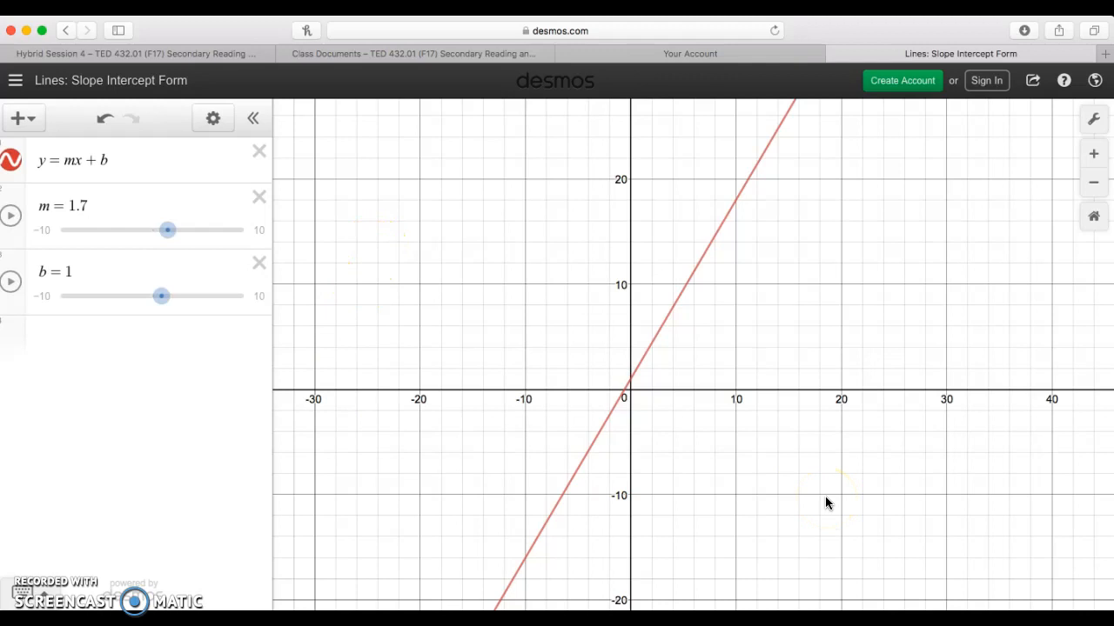
- Open the graph's image export, try Thick and Medium line thickness, return to Thin, and keep the Medium Square size
click(1033, 82)
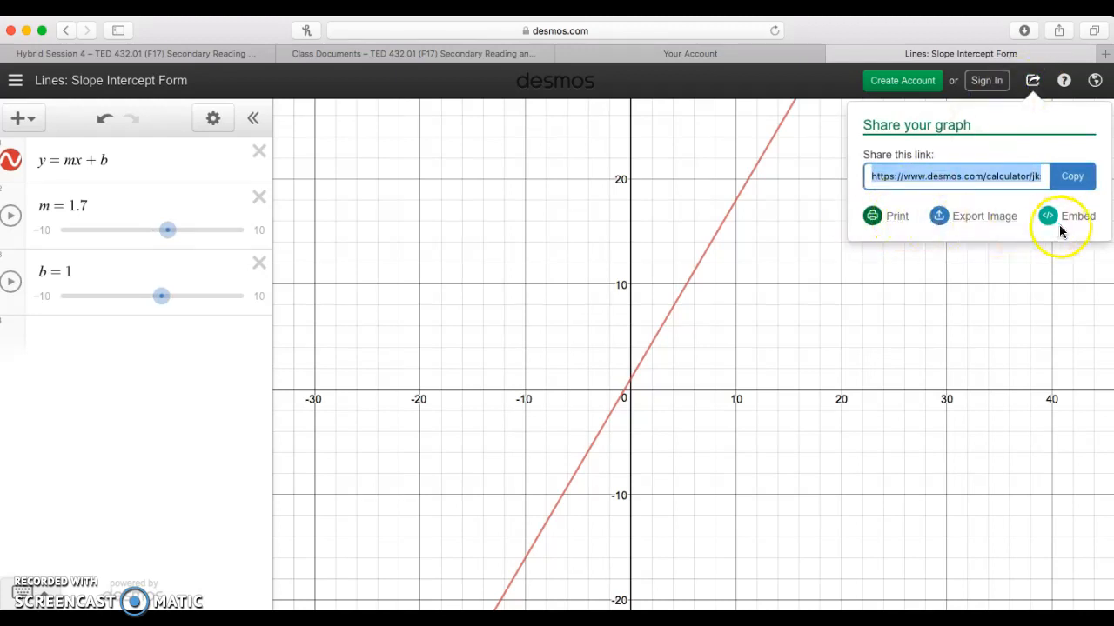
click(963, 223)
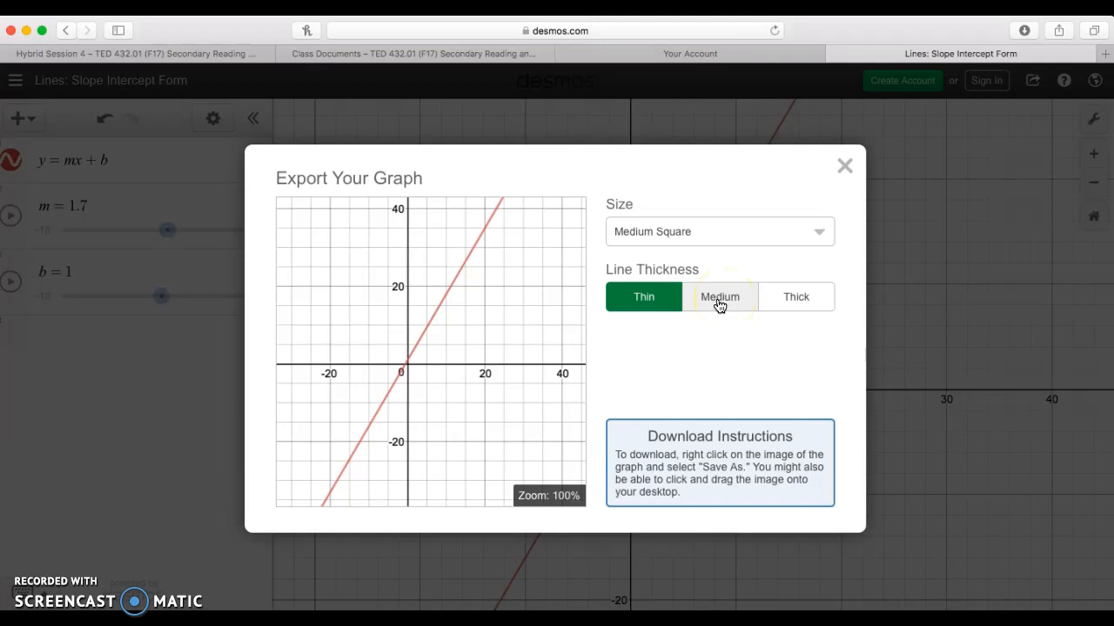
click(797, 304)
click(734, 305)
click(653, 295)
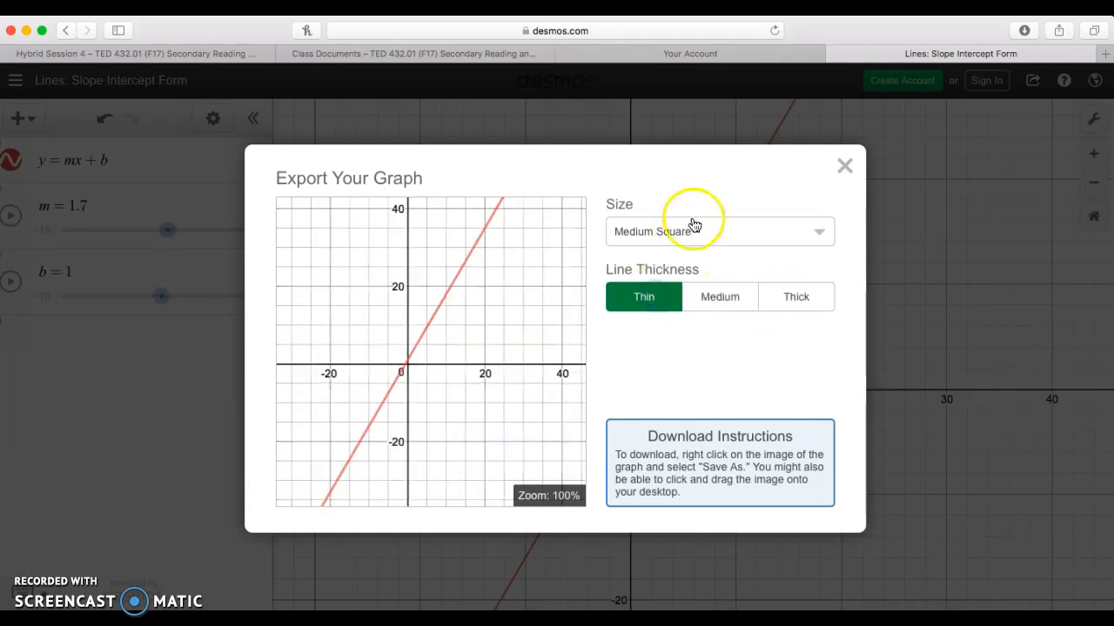
click(693, 231)
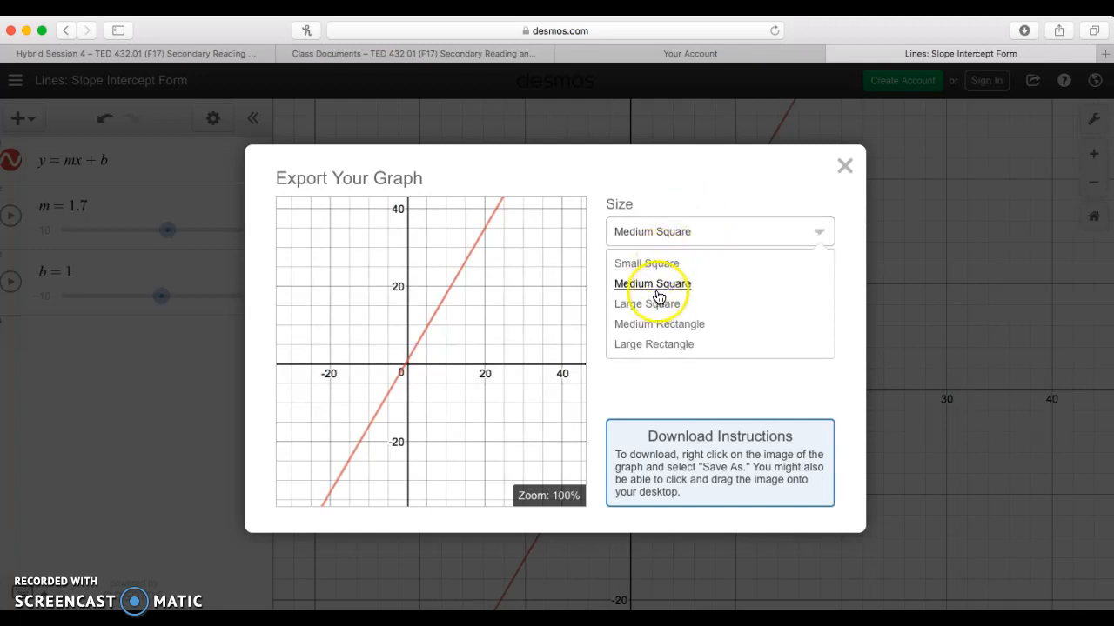
click(711, 384)
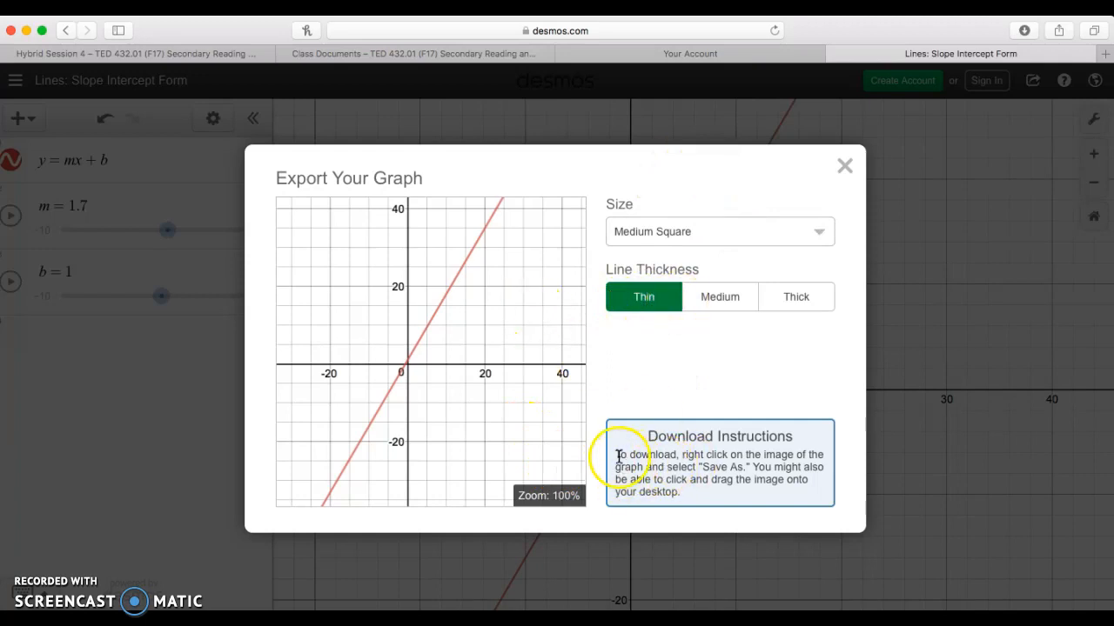
- Save the exported graph image to the Downloads folder and open the saved file
right_click(498, 397)
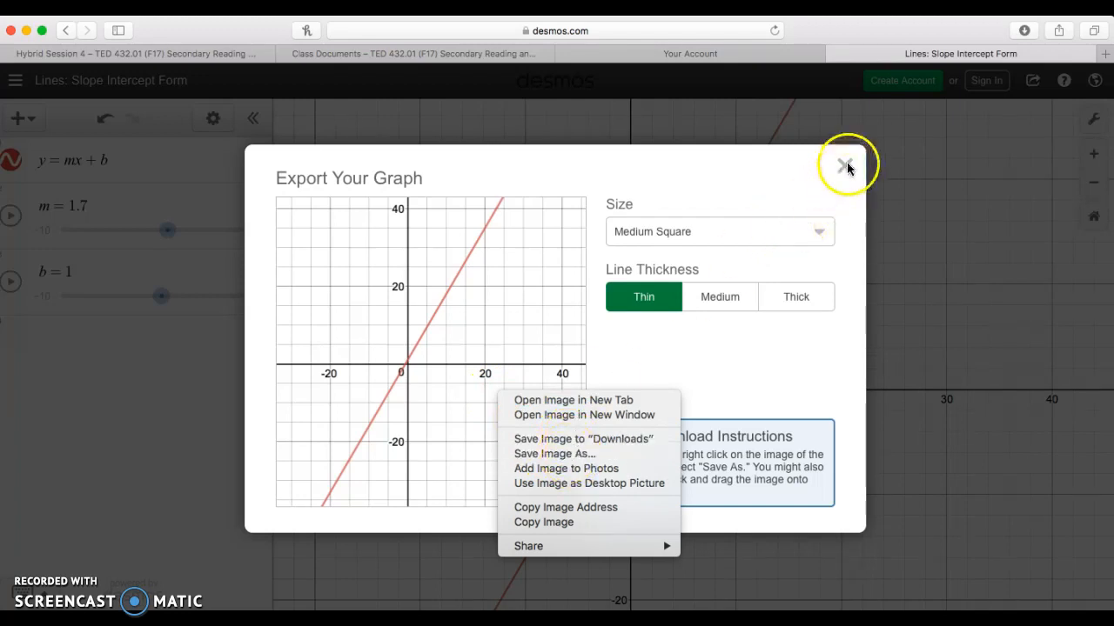
click(541, 442)
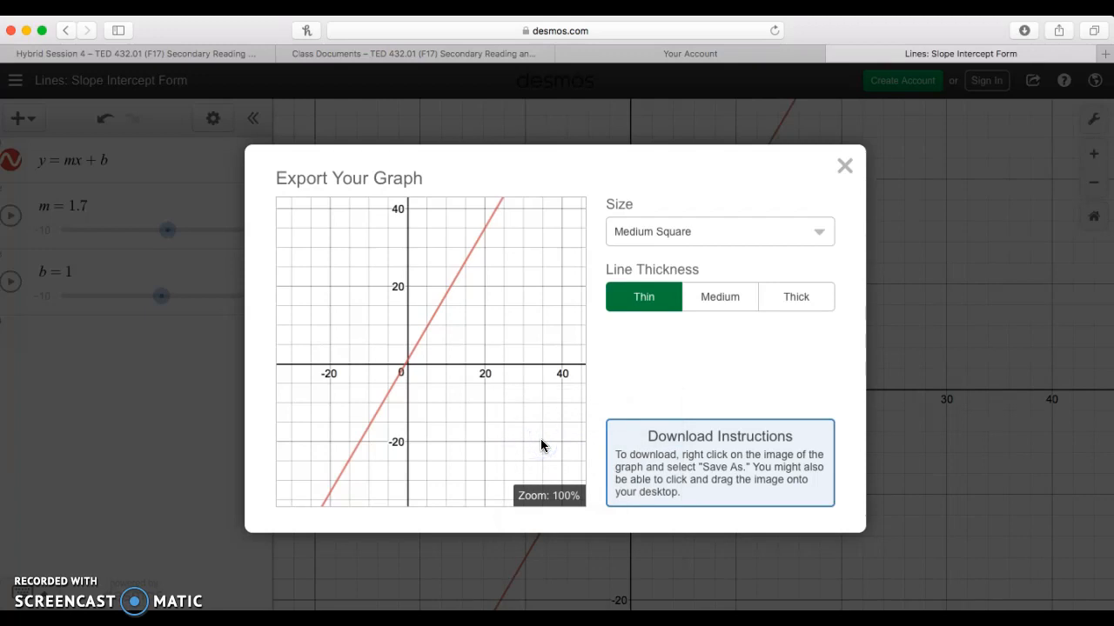
key(F11)
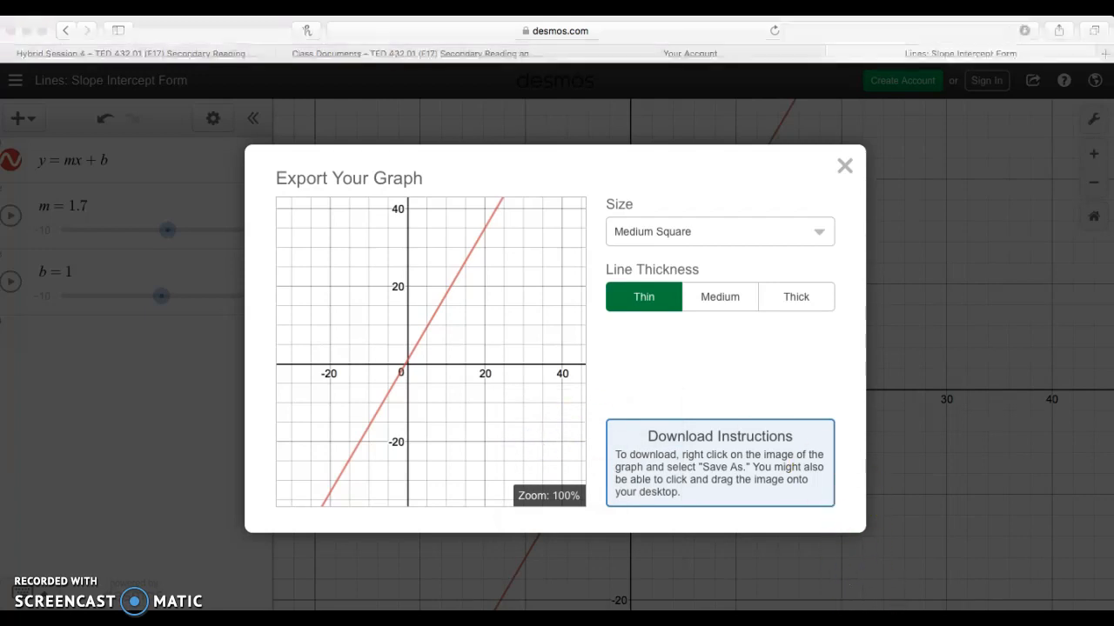
click(880, 588)
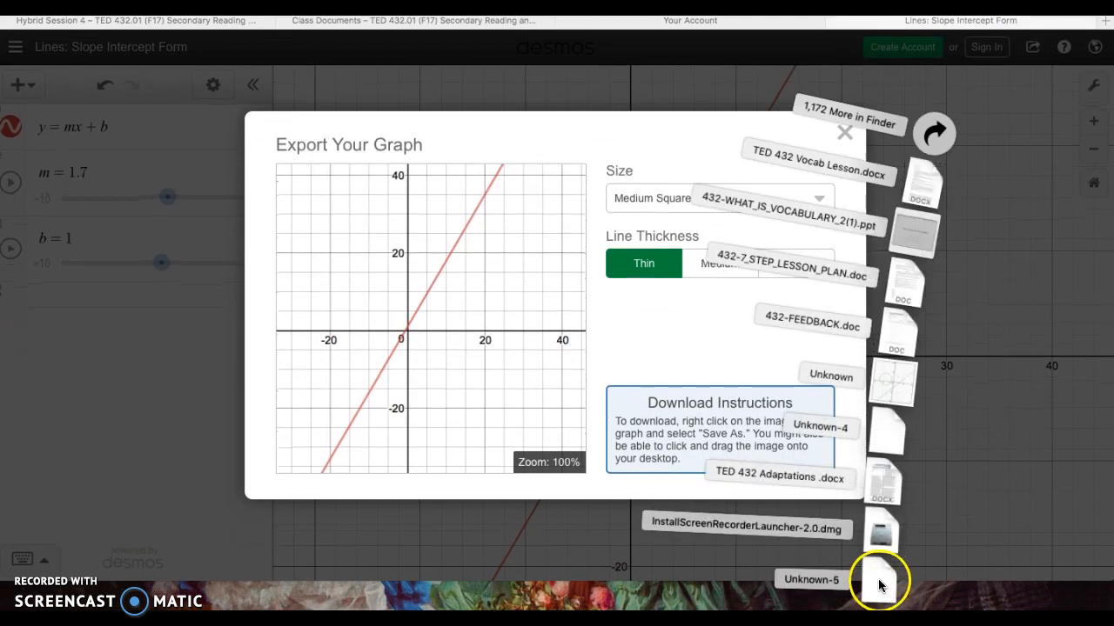
click(879, 585)
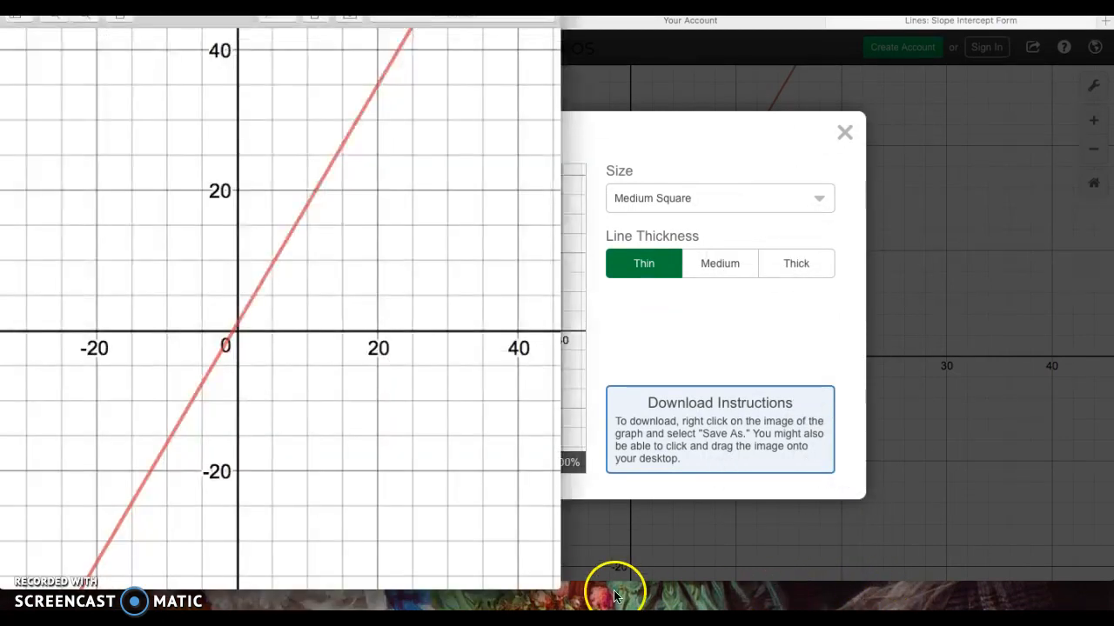
- View the whole saved graph image in a larger window, and close both it and the graph export dialog
drag(560, 590, 822, 609)
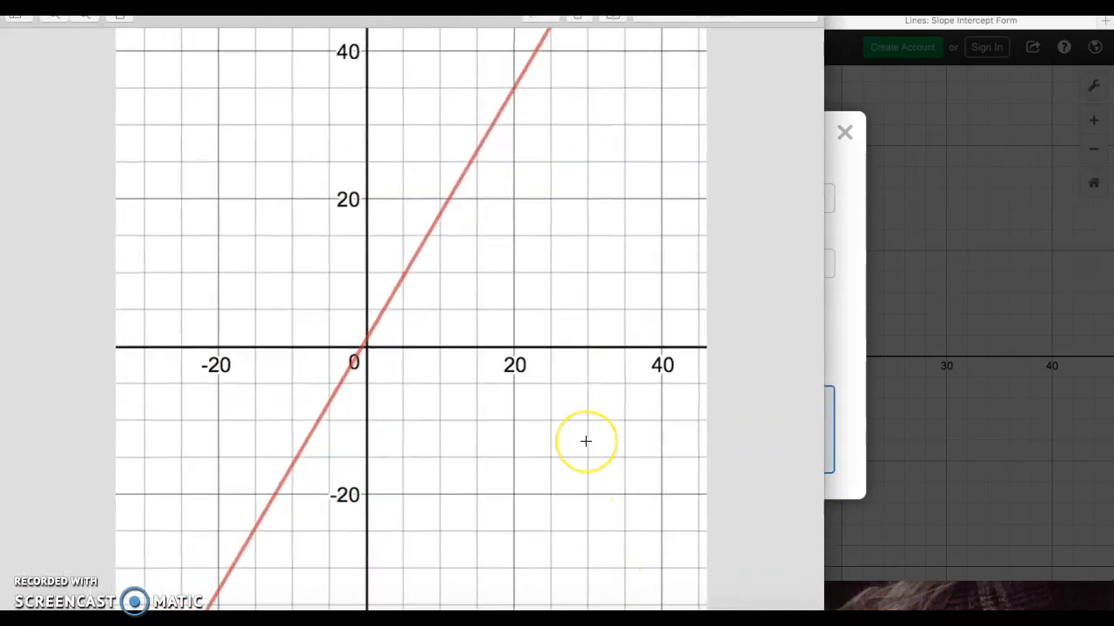
scroll(585, 441, down, 3)
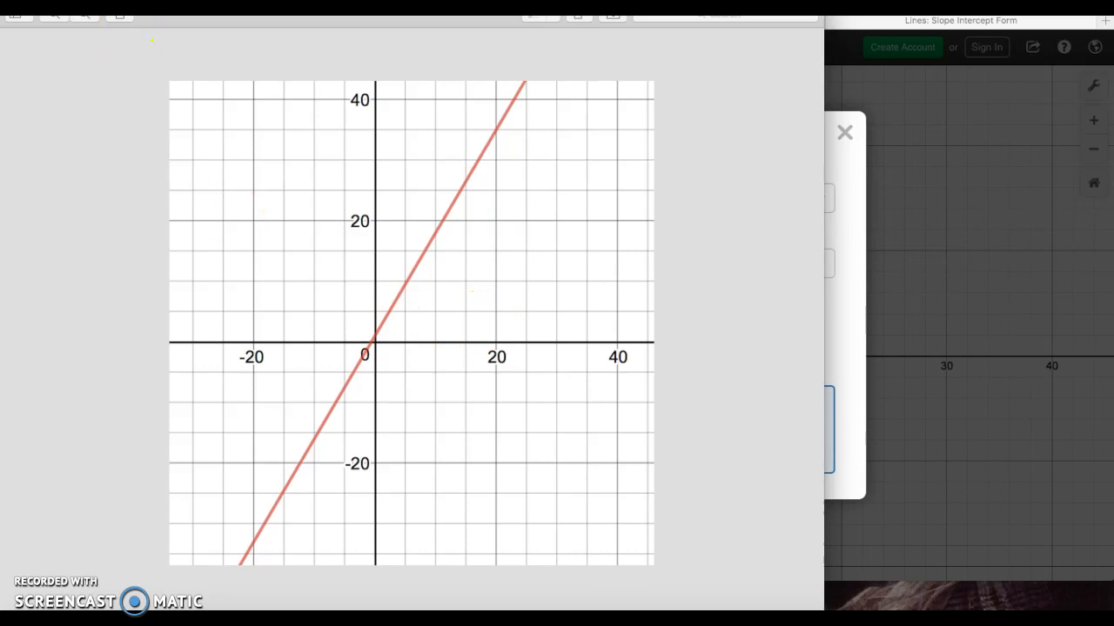
key(super+w)
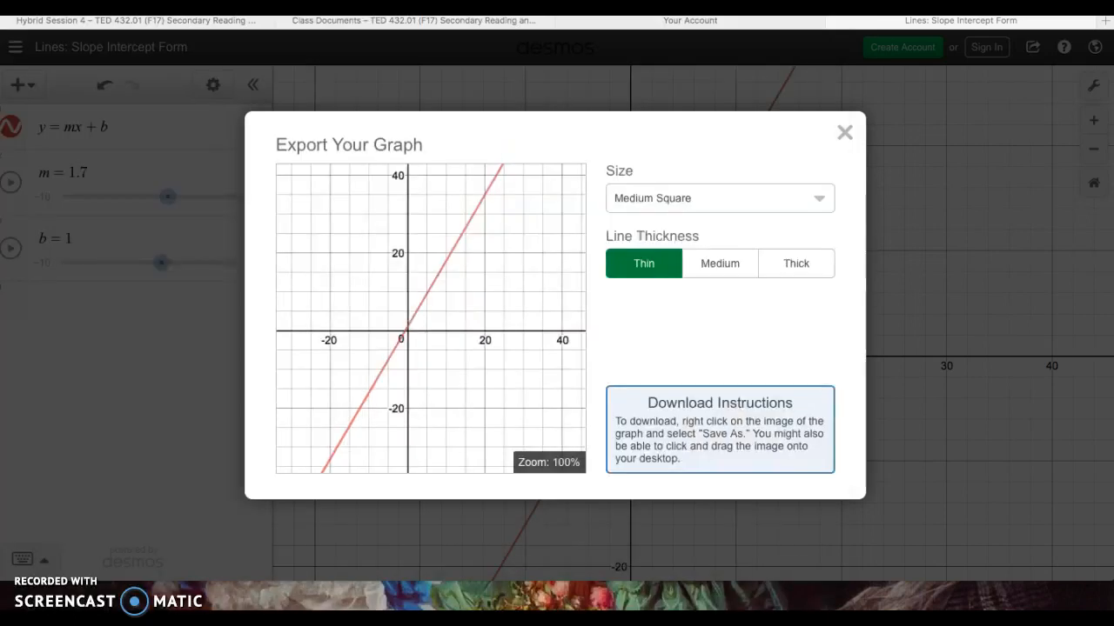
click(852, 133)
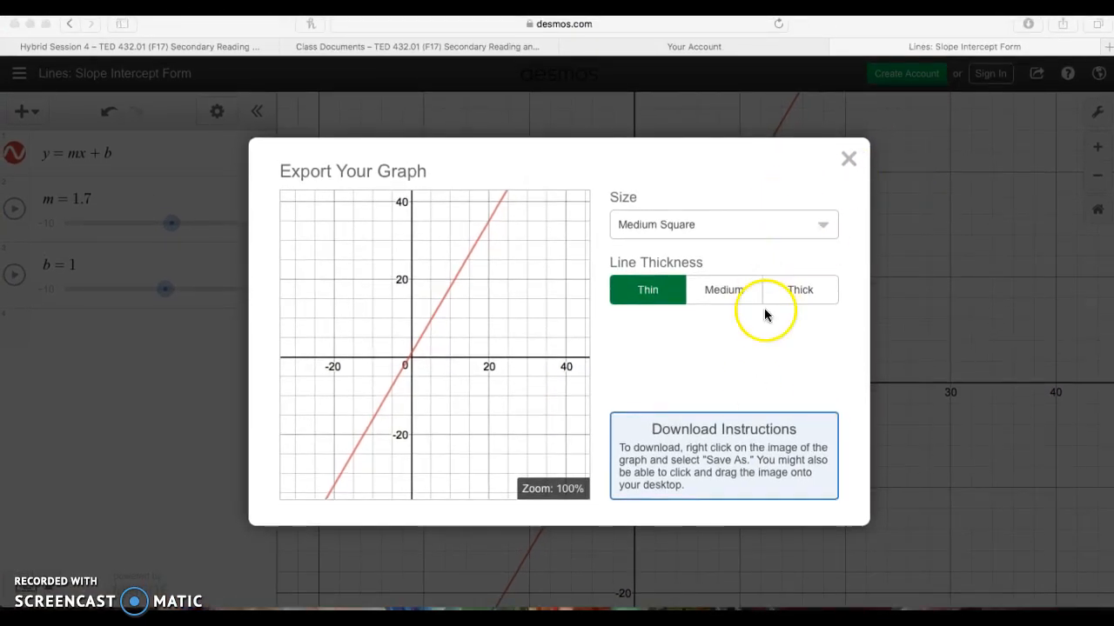
click(849, 160)
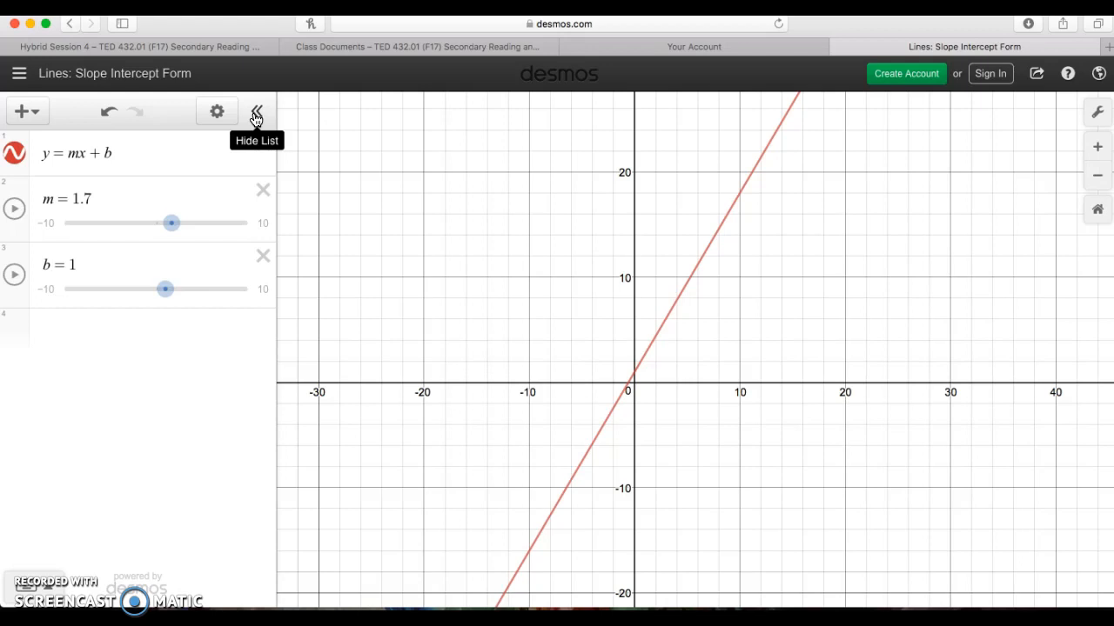
- Leave the slope-intercept graph and return to the Desmos homepage
click(20, 74)
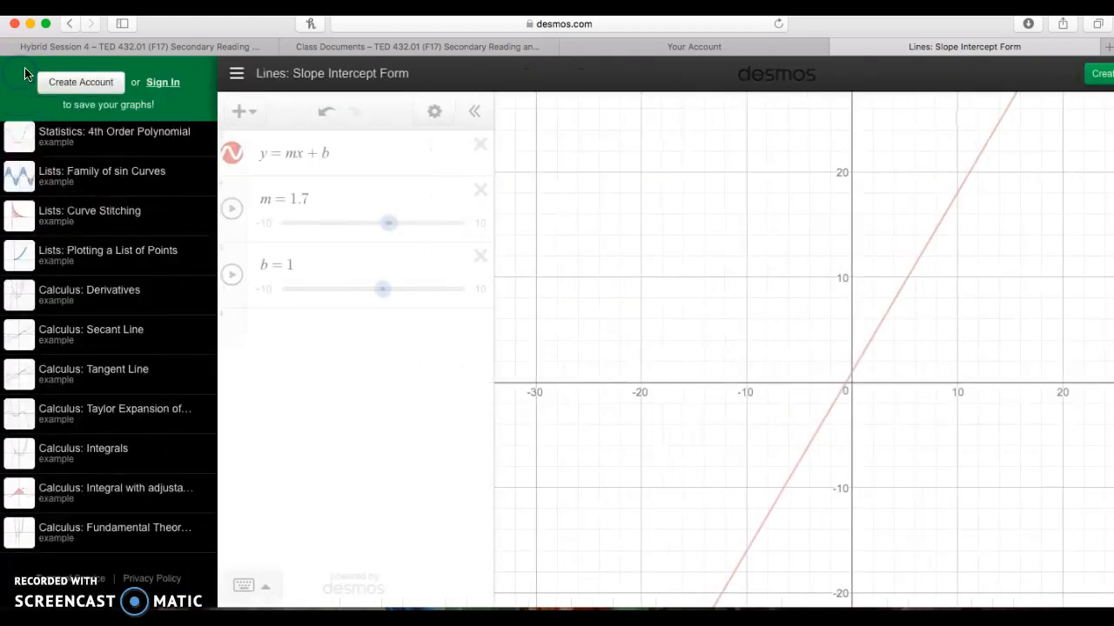
click(69, 27)
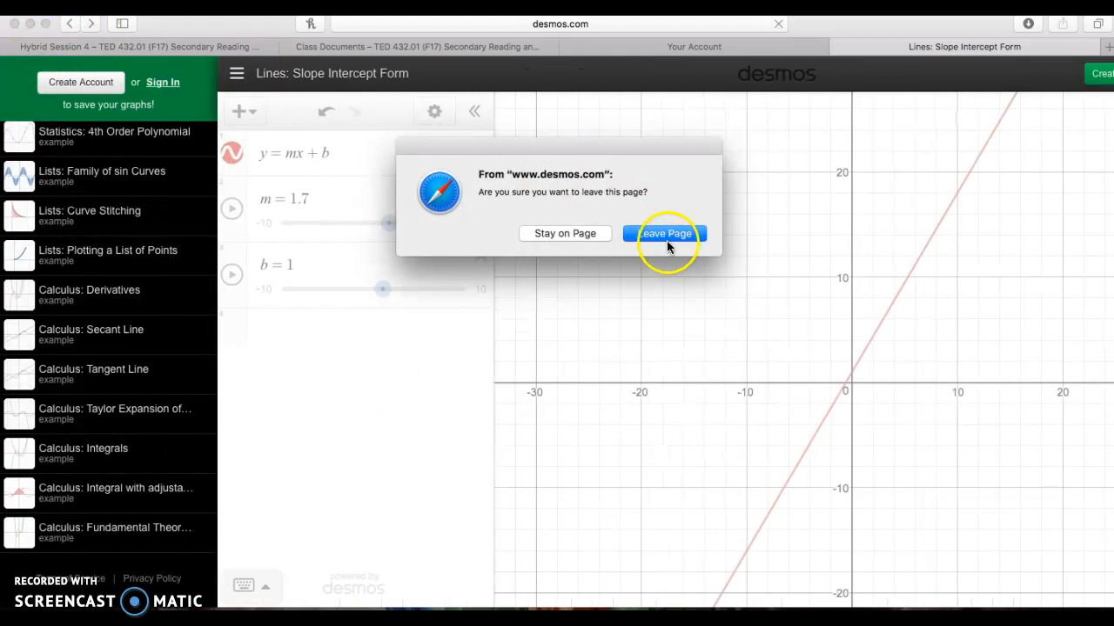
click(666, 233)
- Open the Learn Desmos site from the homepage and go to its page on creating your own activity
scroll(719, 391, down, 2)
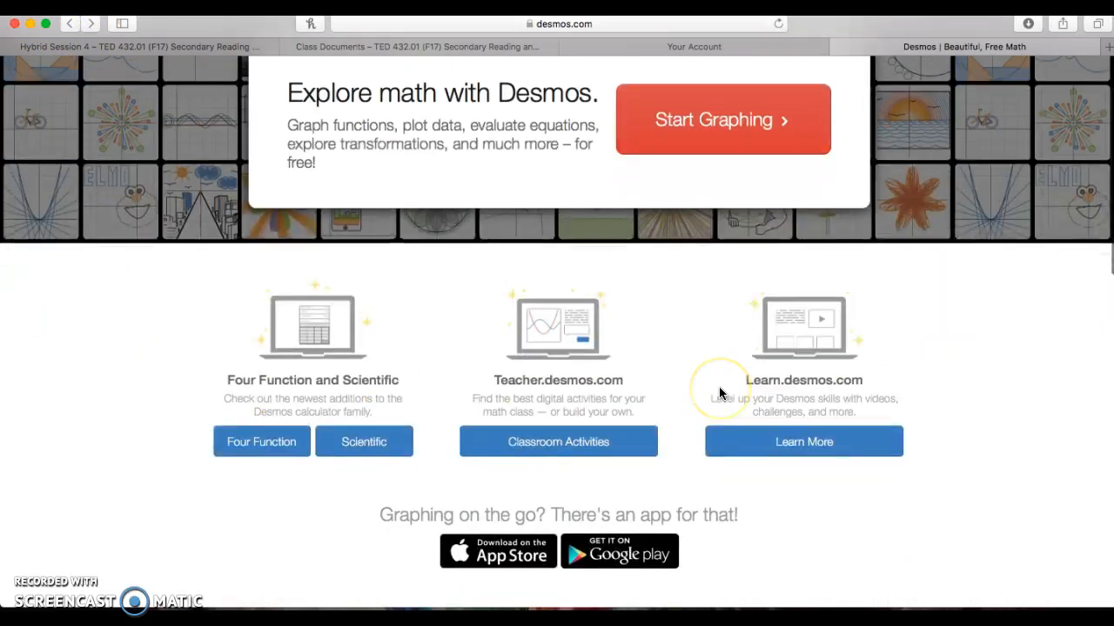
click(564, 448)
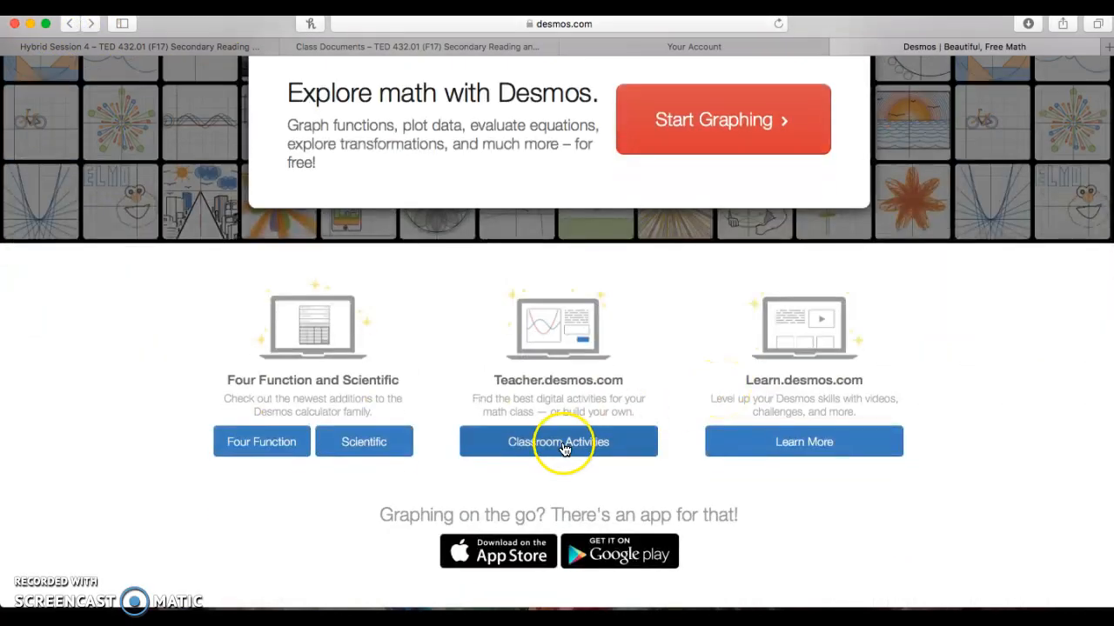
click(775, 444)
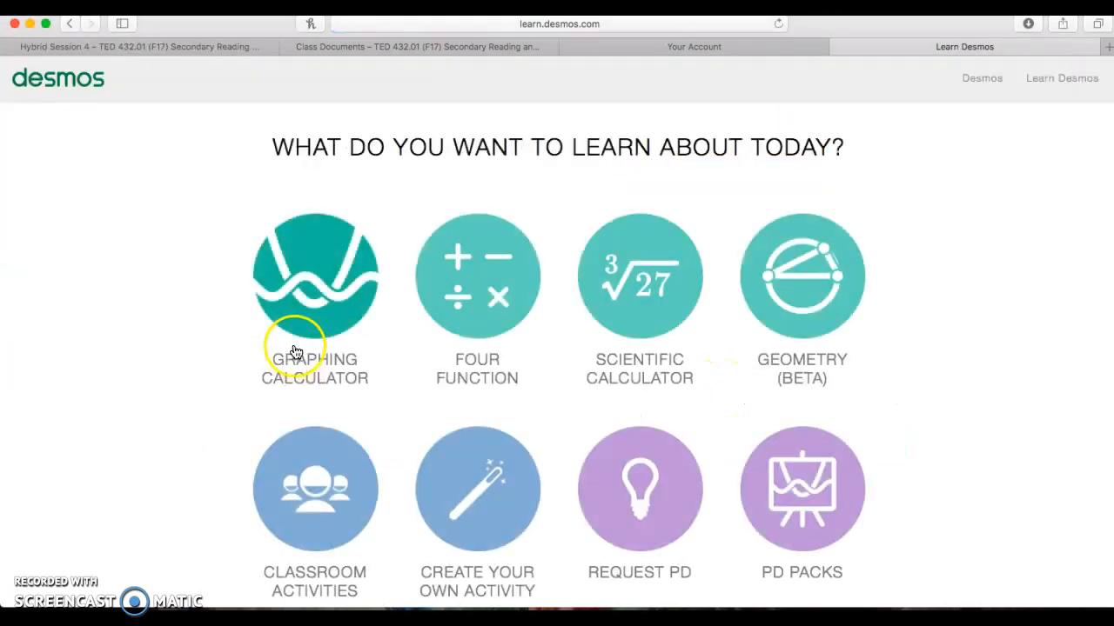
scroll(394, 460, down, 2)
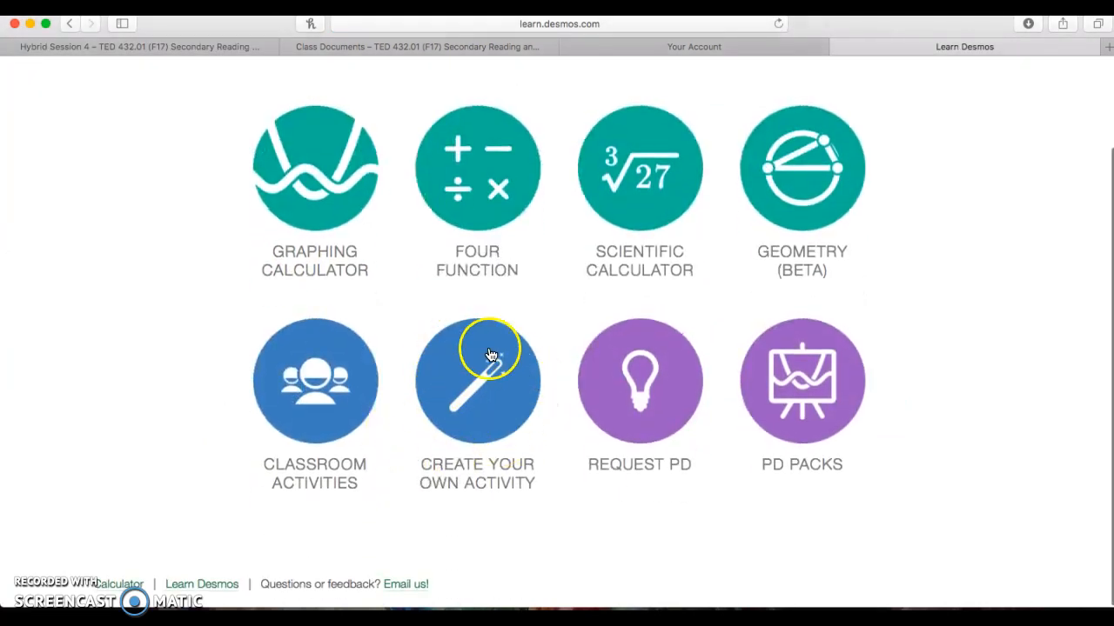
click(490, 389)
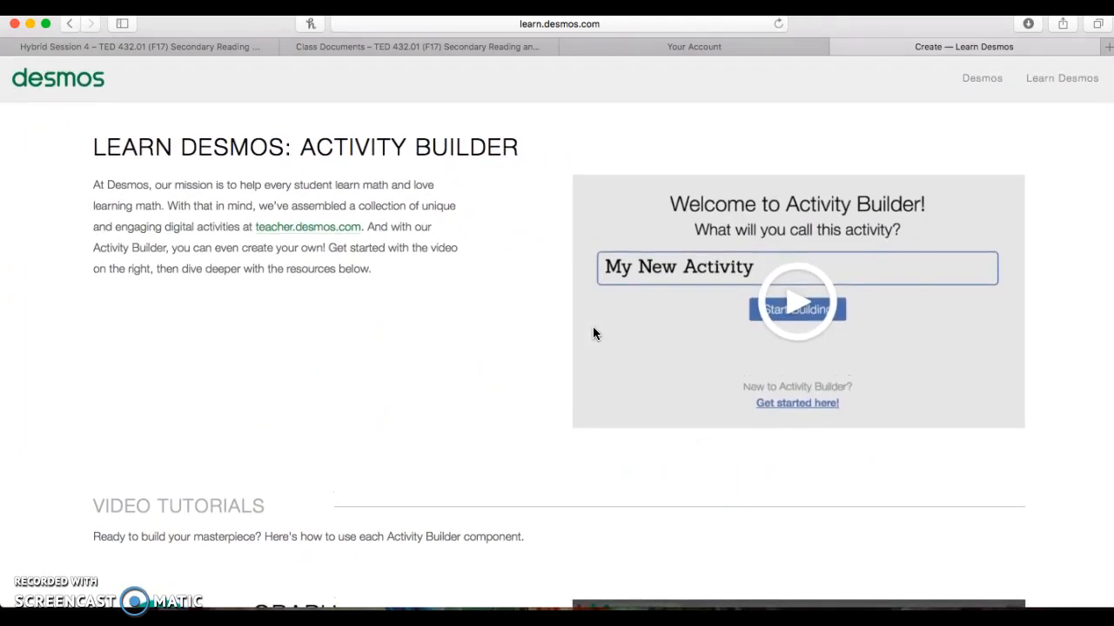
- Look through the Activity Builder video tutorials, from the Graph component down to Card Sort
click(426, 351)
scroll(427, 350, down, 2)
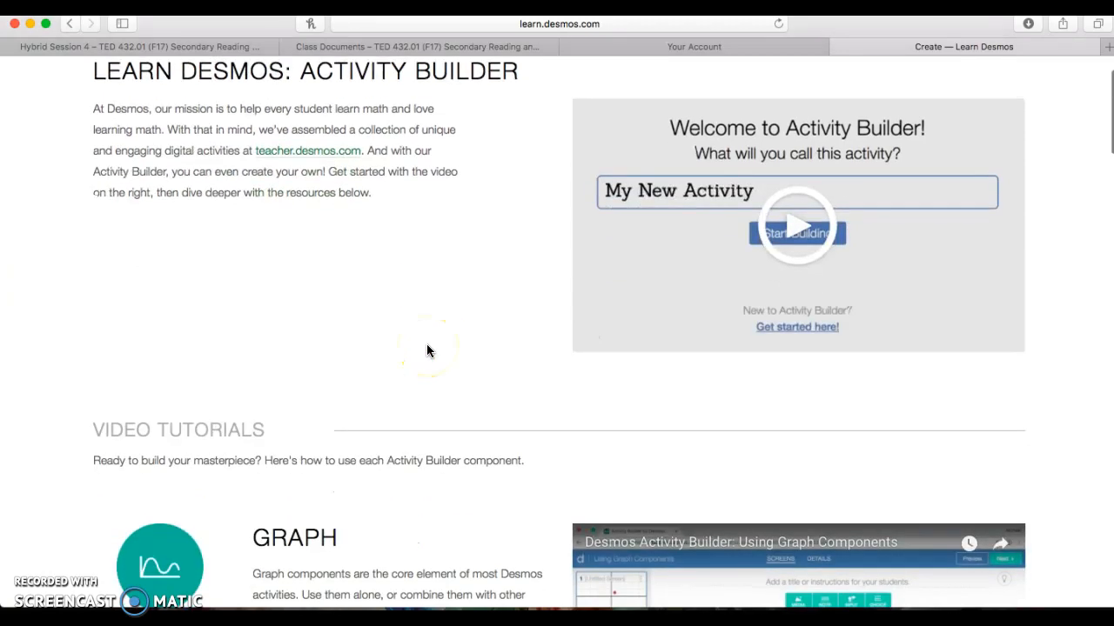
scroll(426, 351, down, 10)
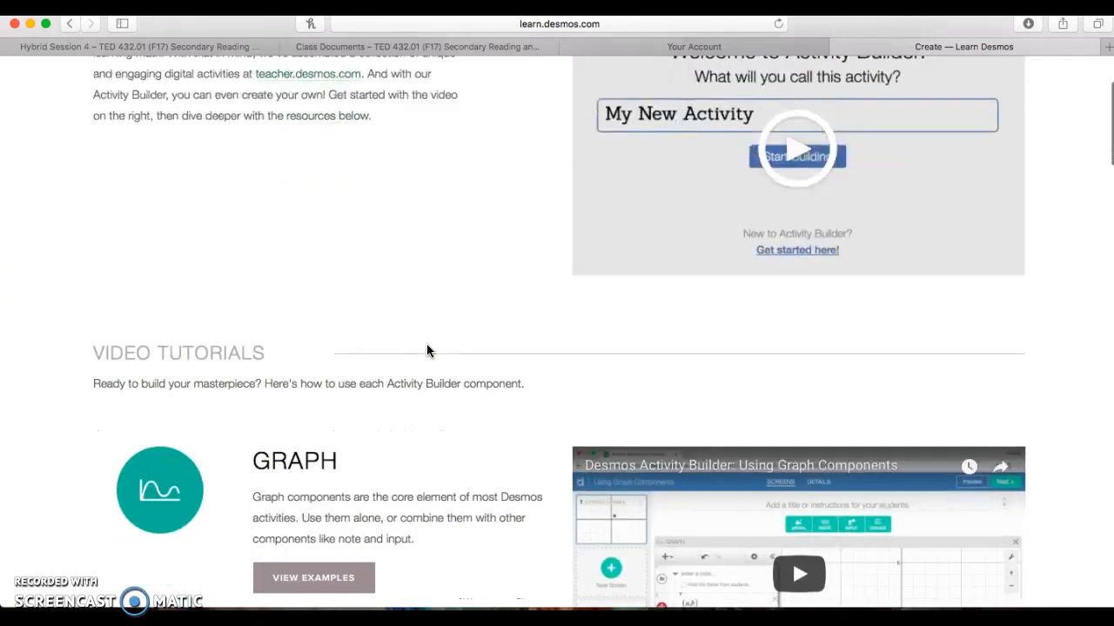
scroll(426, 346, down, 3)
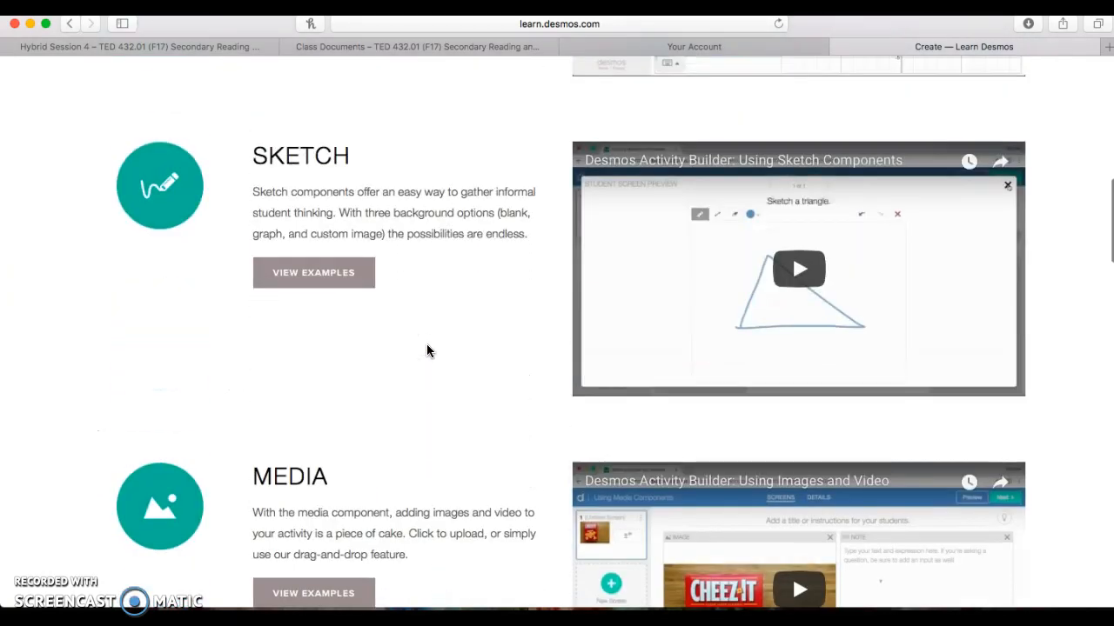
scroll(426, 346, down, 3)
scroll(427, 350, down, 12)
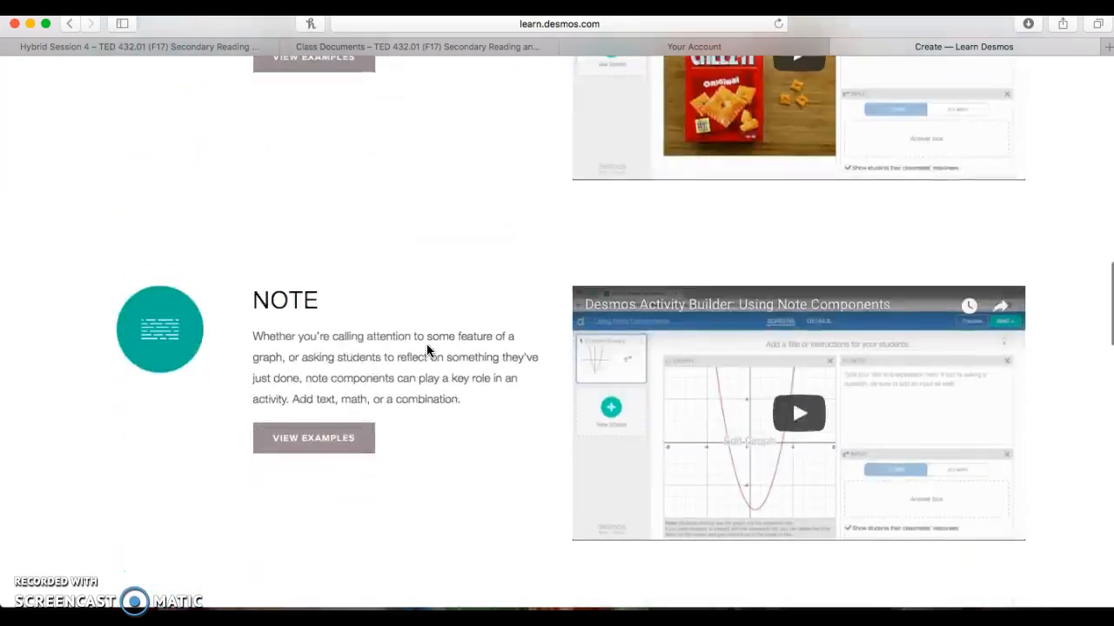
scroll(426, 351, down, 15)
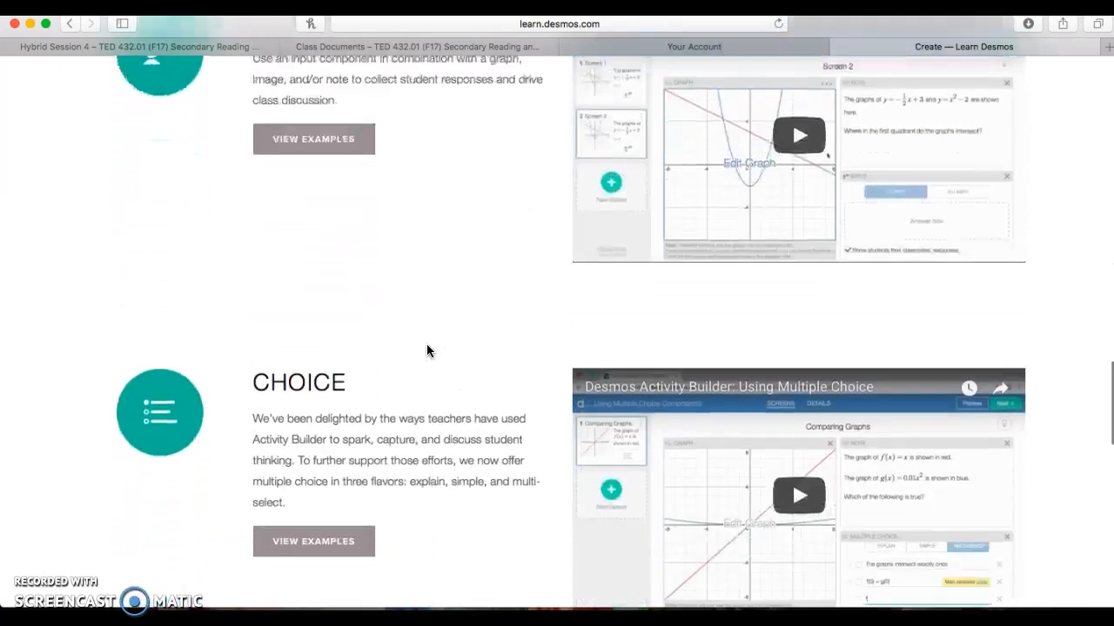
scroll(426, 350, down, 4)
scroll(426, 350, up, 7)
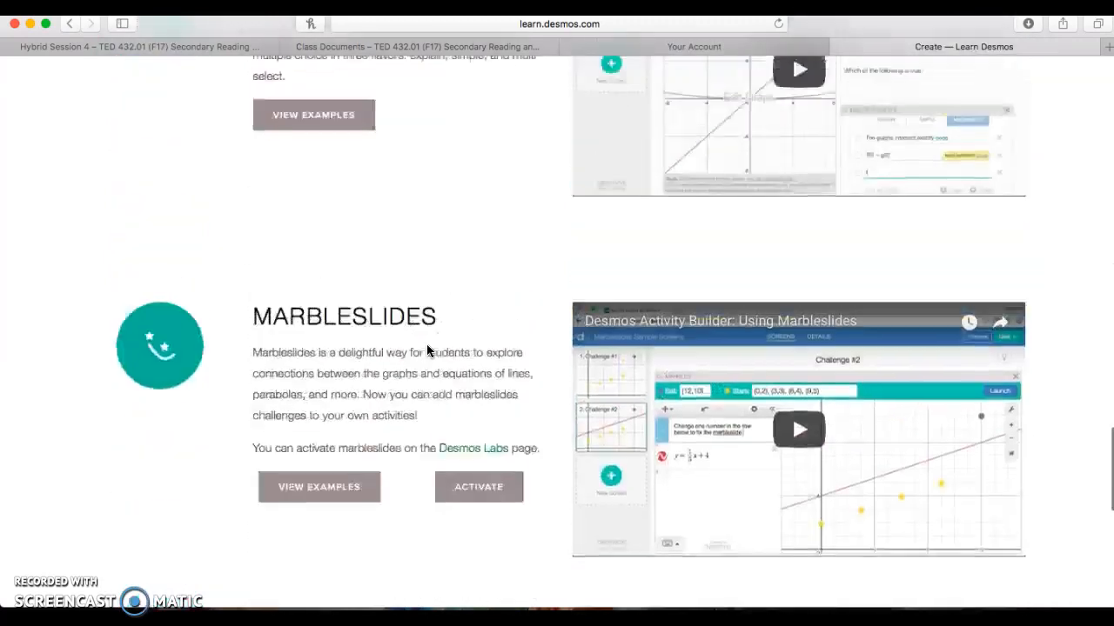
scroll(426, 350, down, 14)
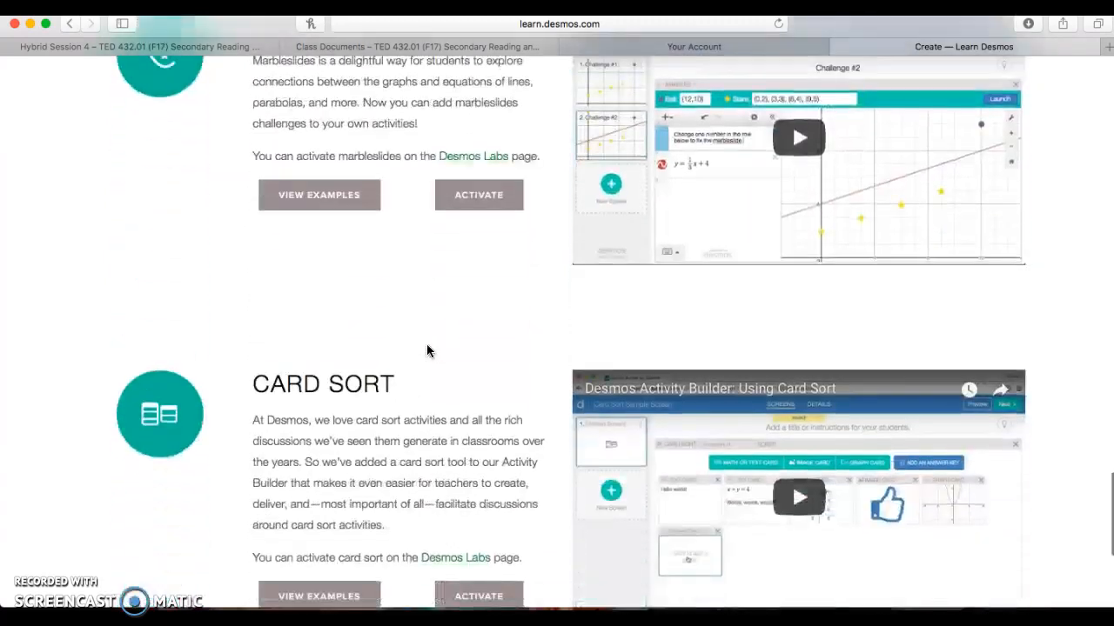
- Follow a link from the Activity Builder tutorials to Desmos Classroom Activities and close the sign-in form without signing in
scroll(426, 351, up, 2)
click(539, 553)
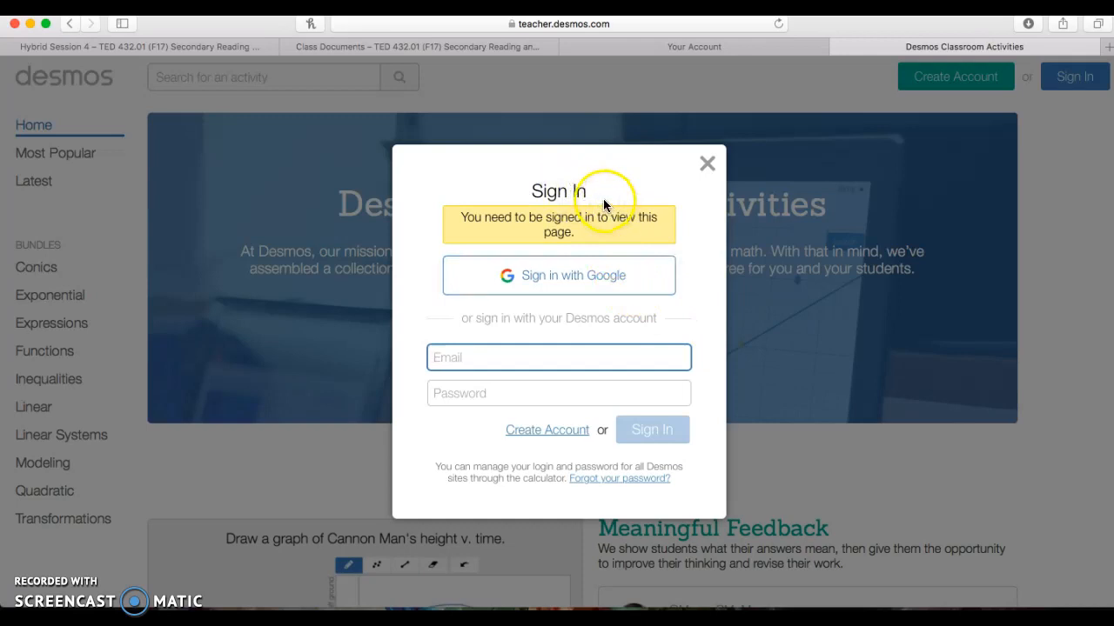
click(707, 165)
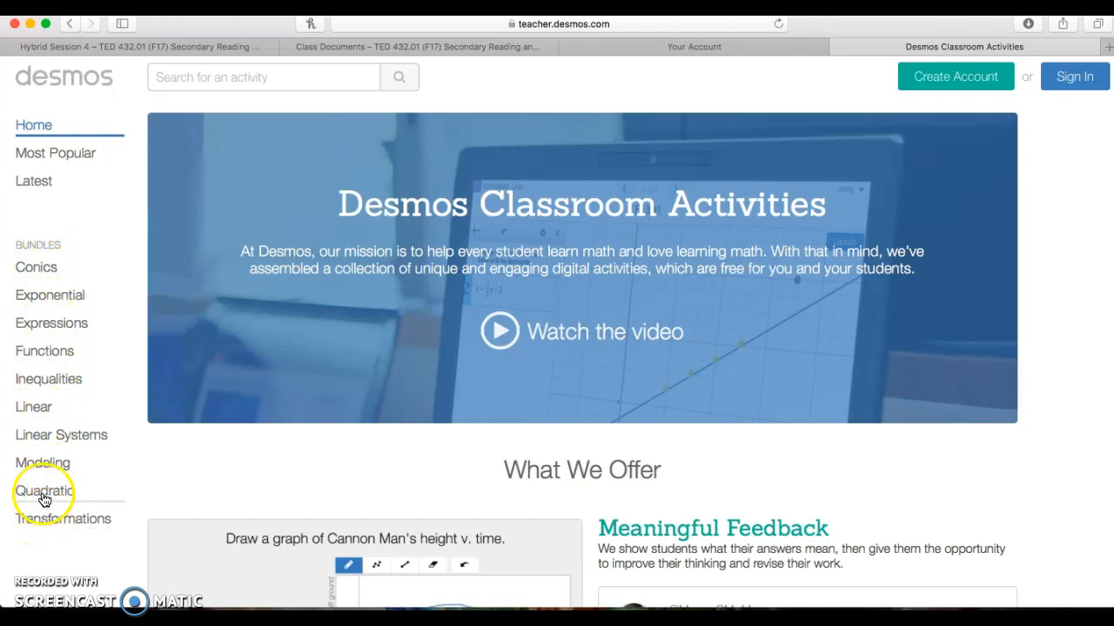
- Open the Inequalities bundle of classroom activities and look through the activities it offers
click(49, 382)
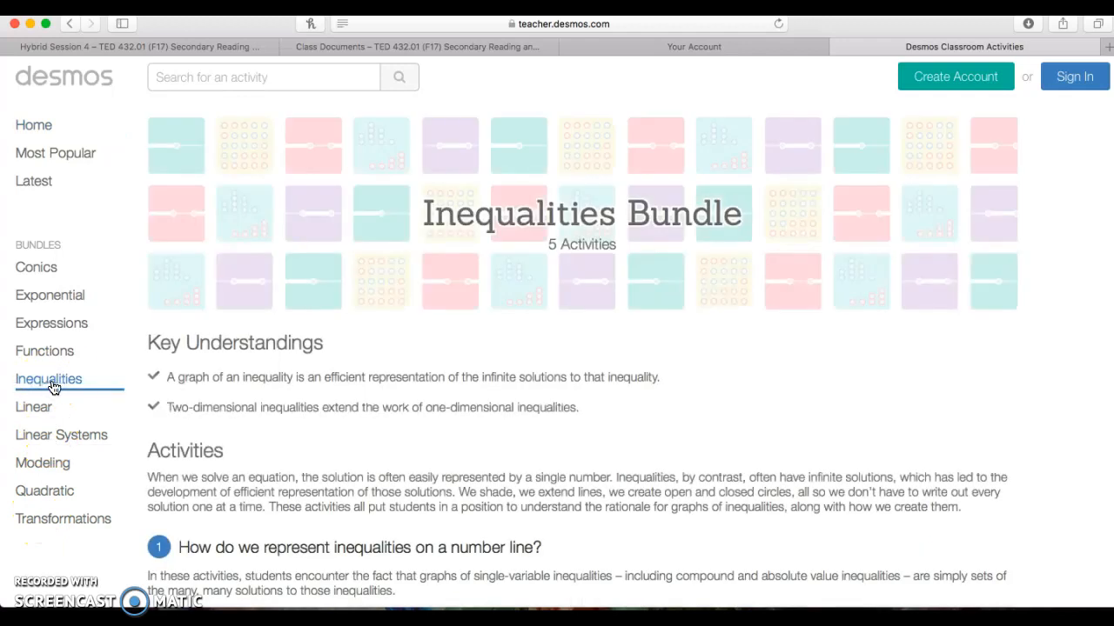
scroll(350, 445, down, 2)
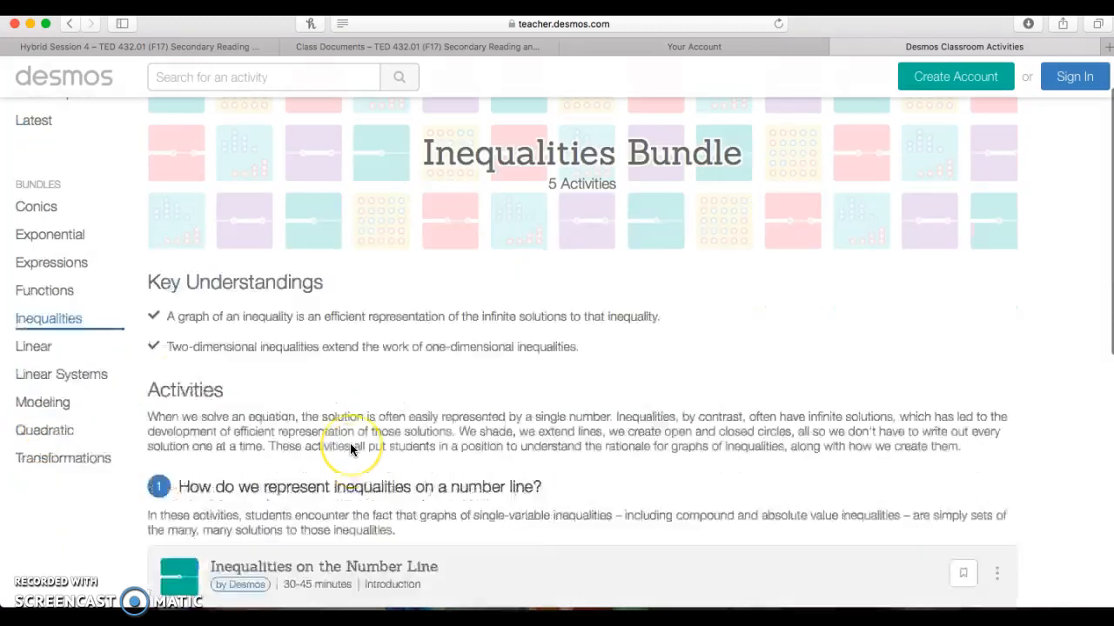
scroll(351, 445, down, 4)
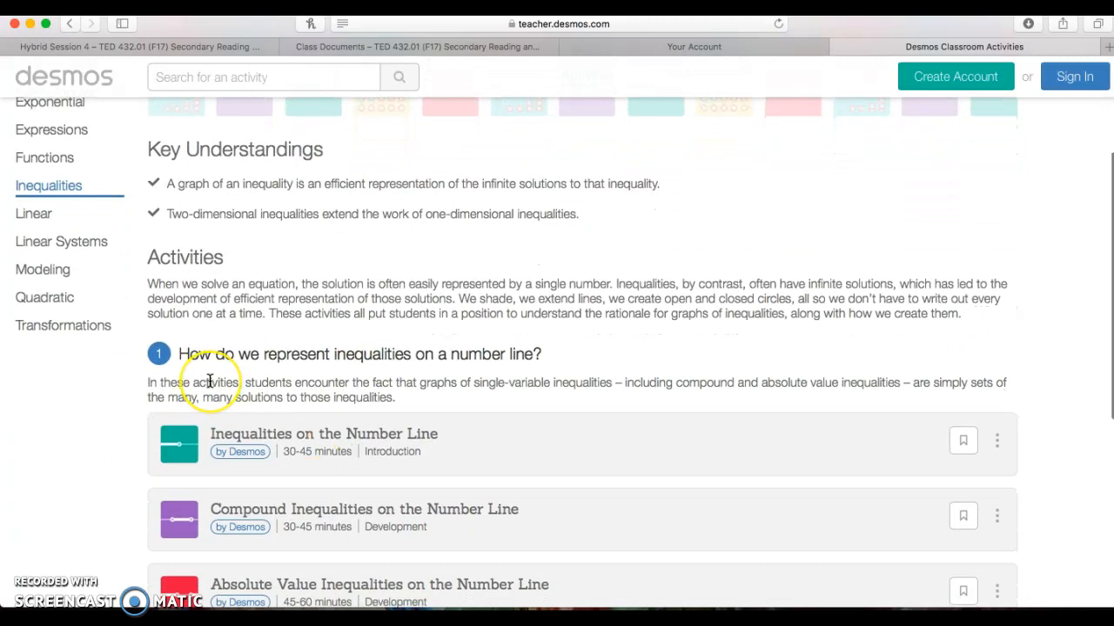
scroll(209, 381, down, 6)
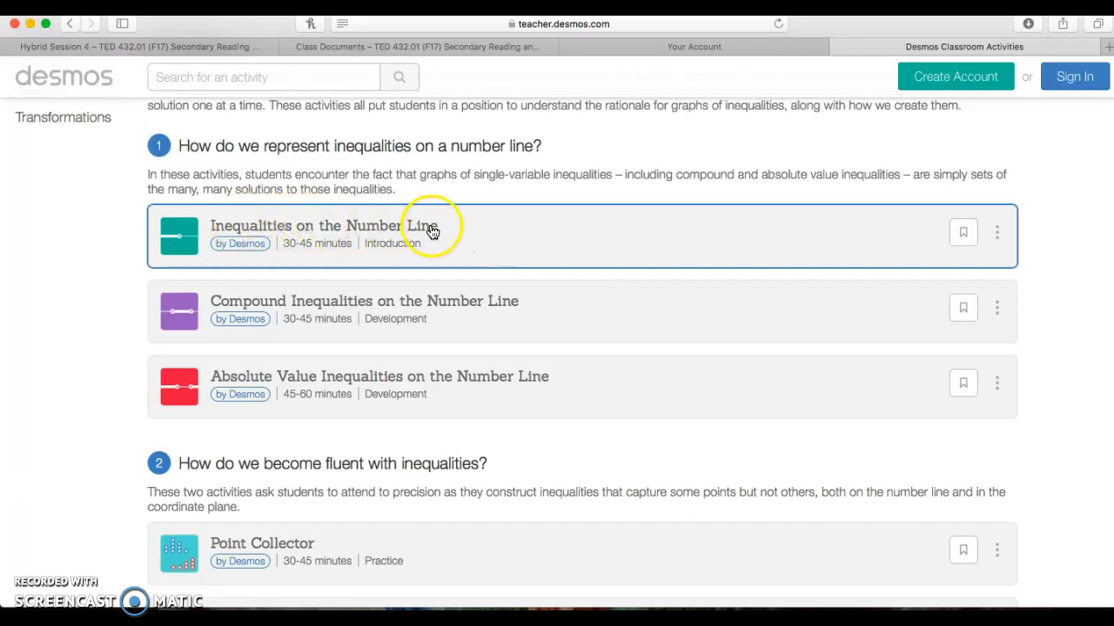
- Open the Inequalities on the Number Line activity and examine its description and student screens
click(481, 234)
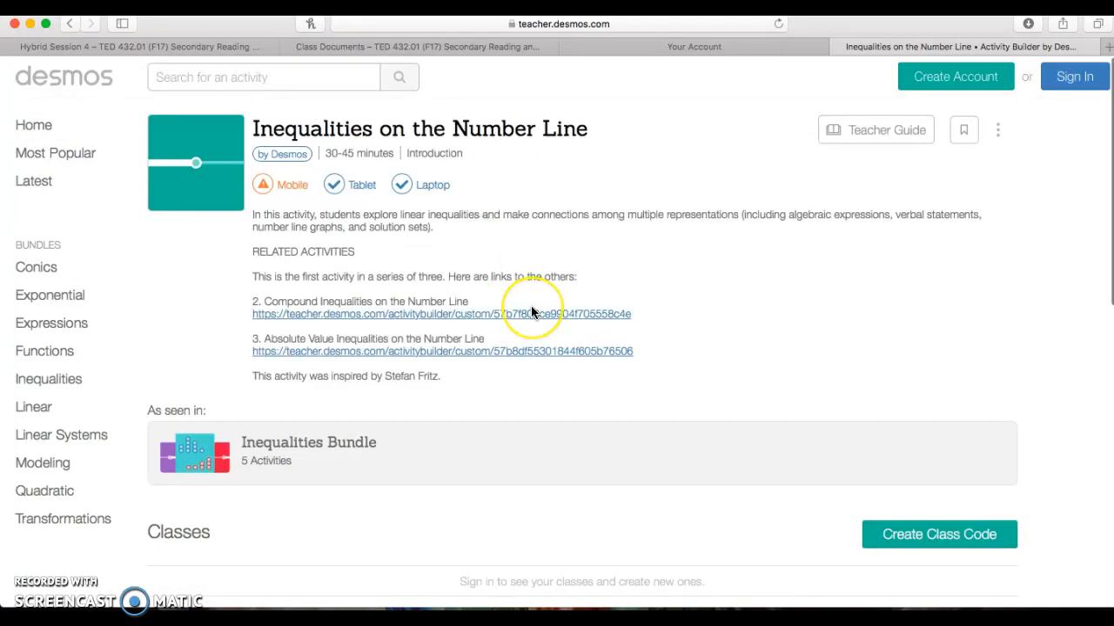
scroll(533, 312, down, 5)
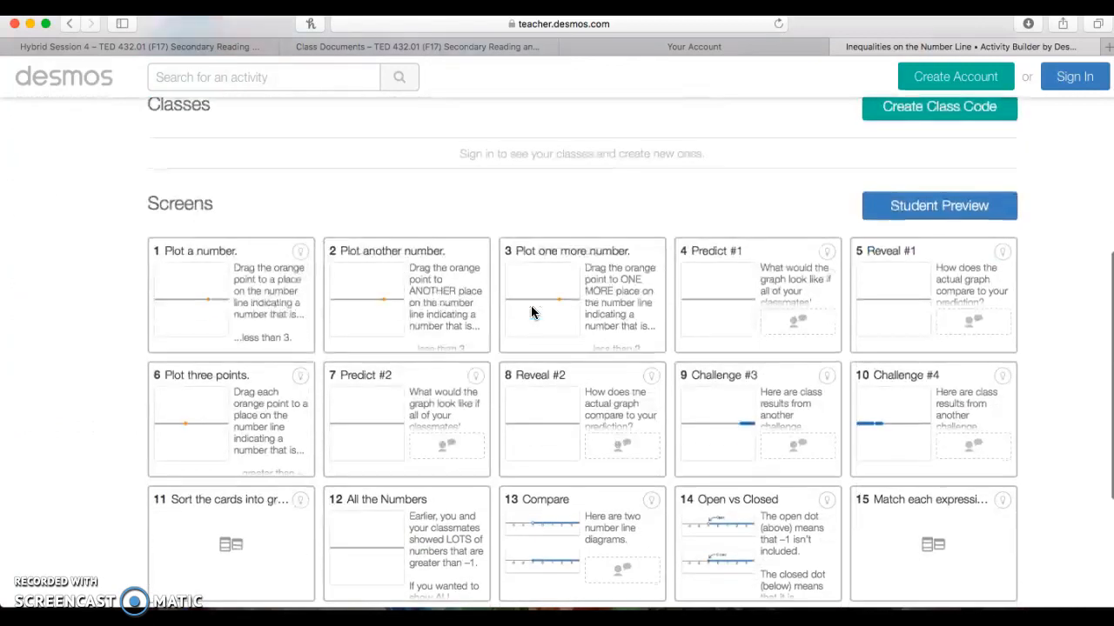
scroll(532, 312, down, 3)
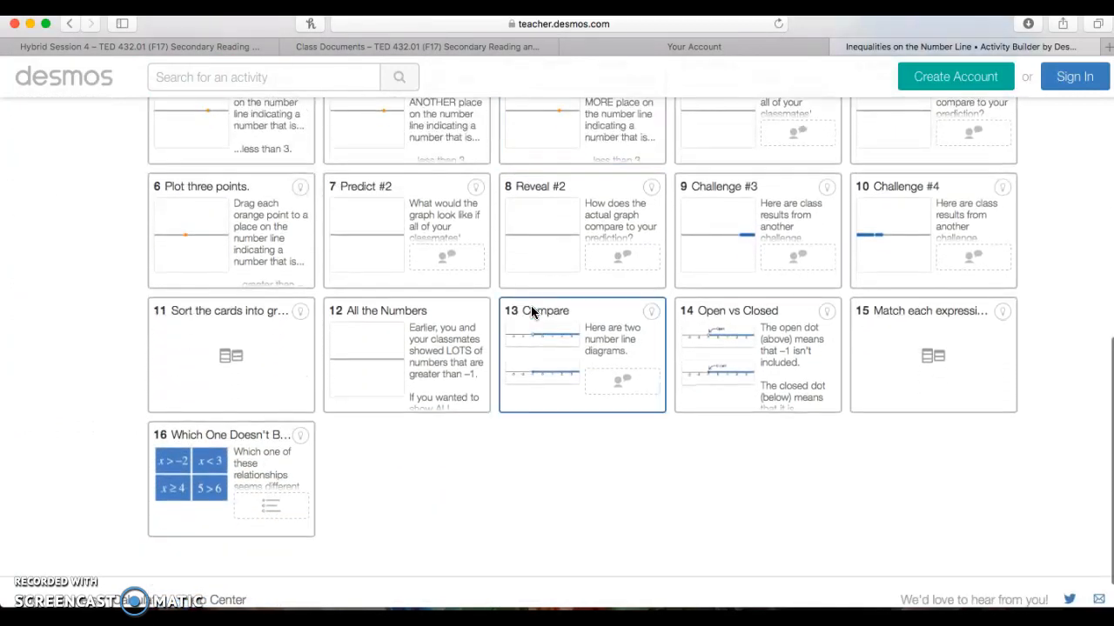
scroll(322, 365, up, 1)
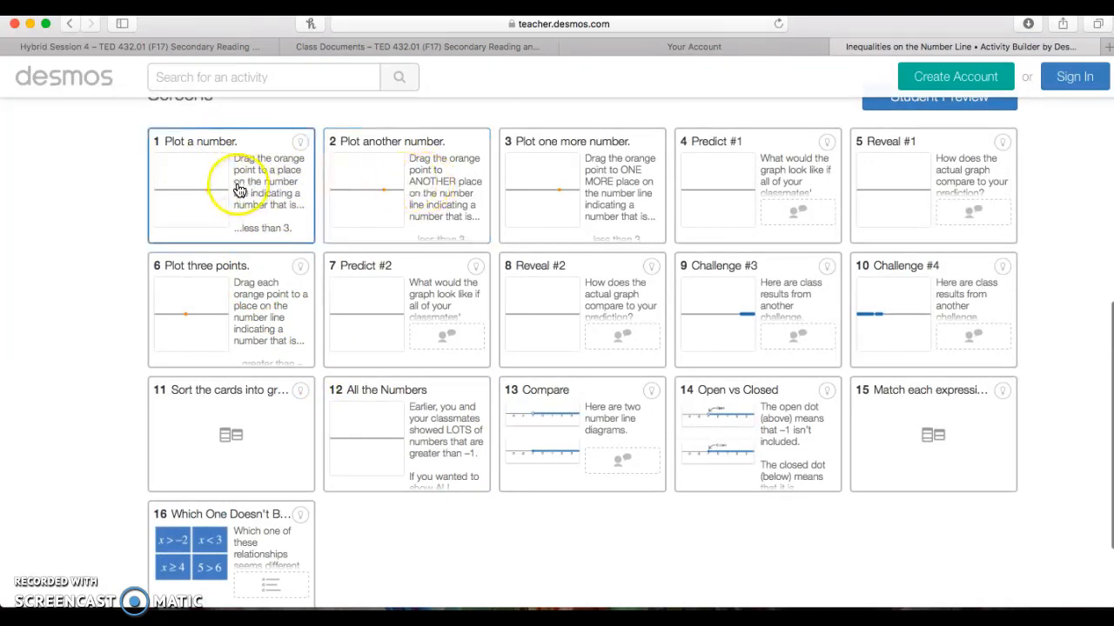
scroll(505, 230, up, 5)
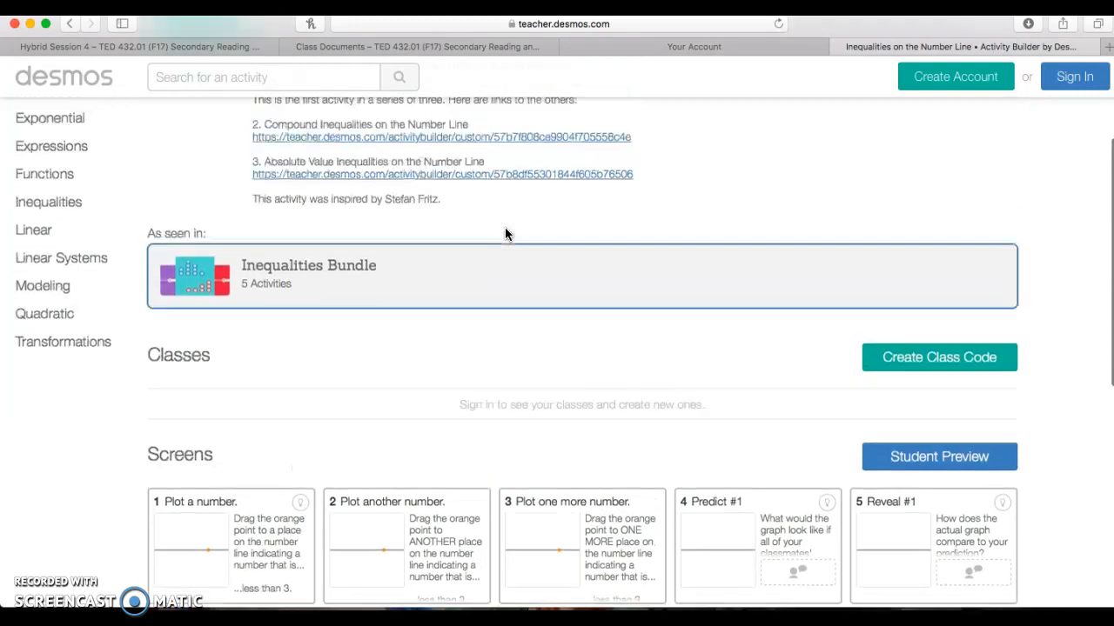
- Return from the Inequalities on the Number Line activity through the previously visited pages to the Desmos home page
scroll(505, 231, up, 3)
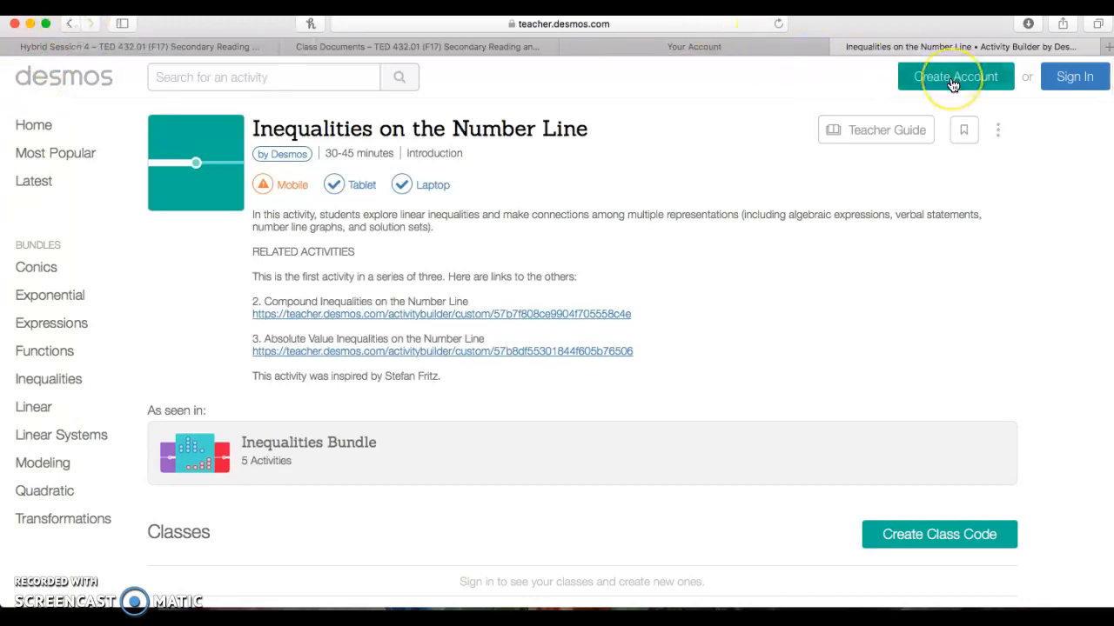
click(70, 26)
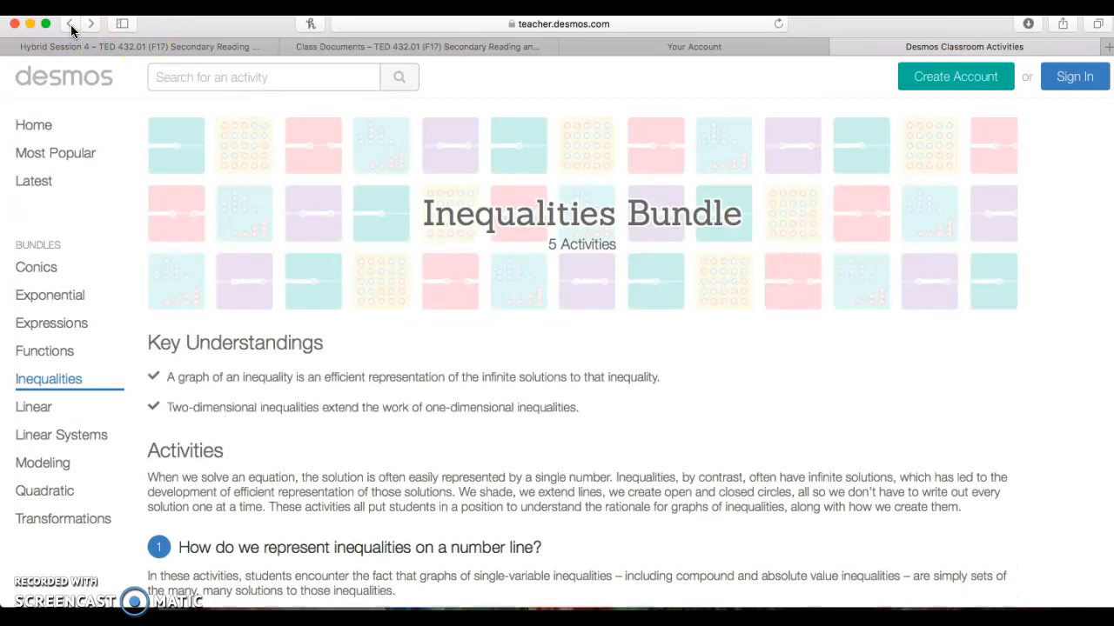
click(67, 25)
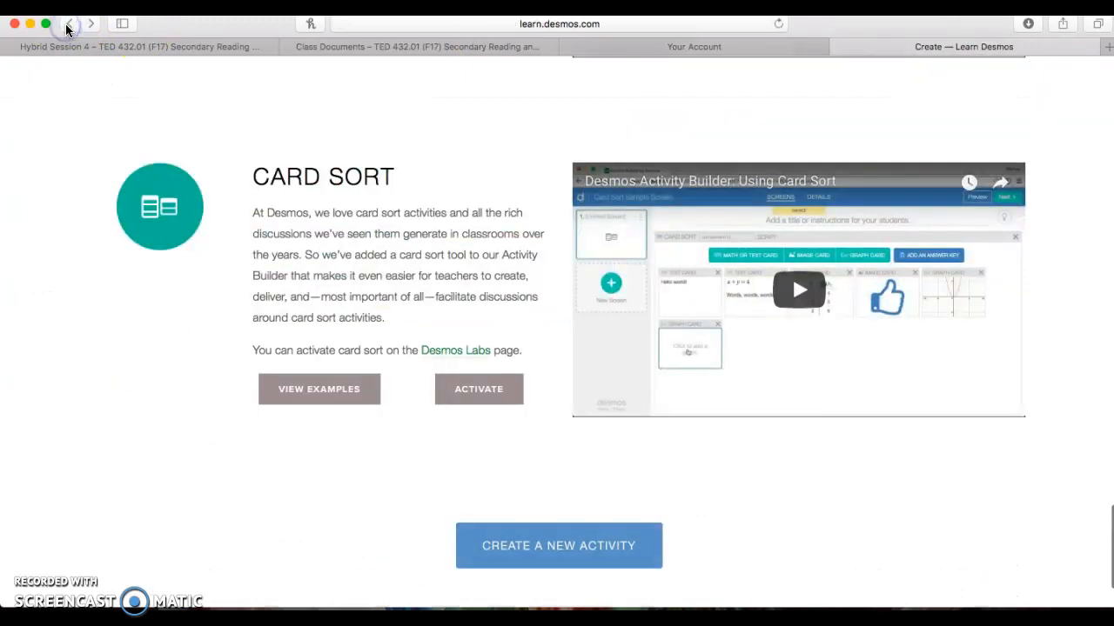
click(67, 25)
click(67, 26)
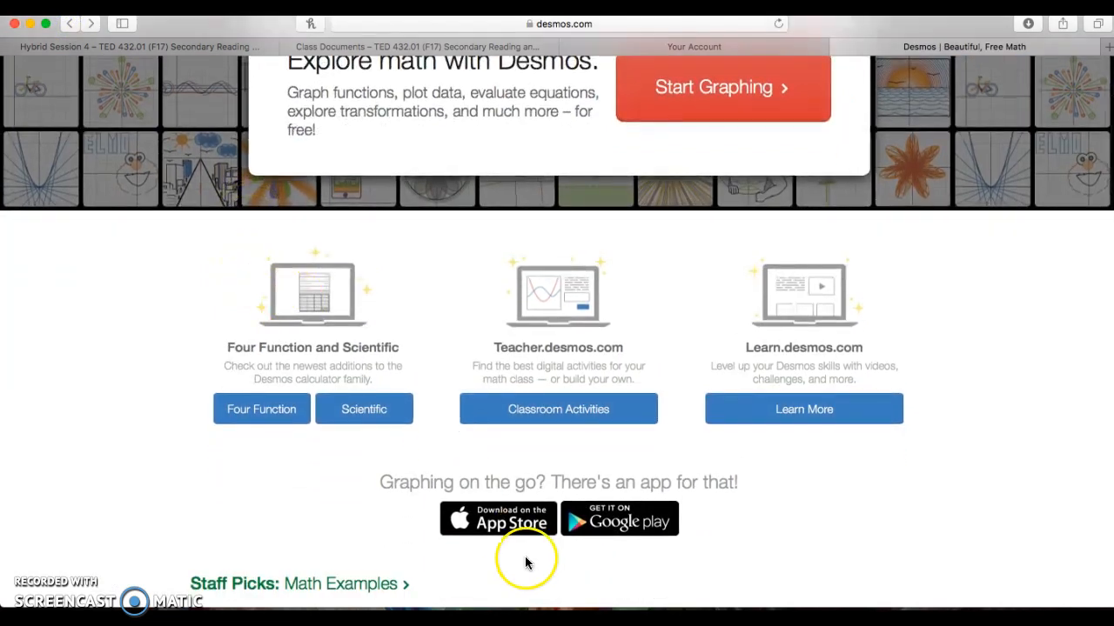
- Review the home page's mobile app downloads and its calculator, classroom activity and learning sections
scroll(522, 562, down, 2)
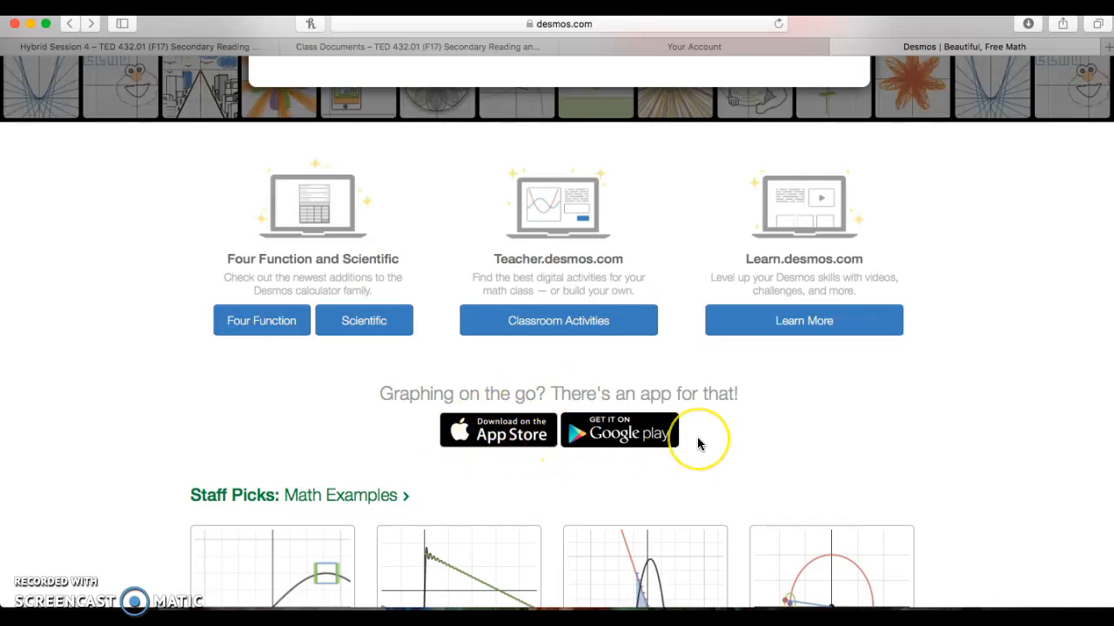
scroll(700, 444, up, 5)
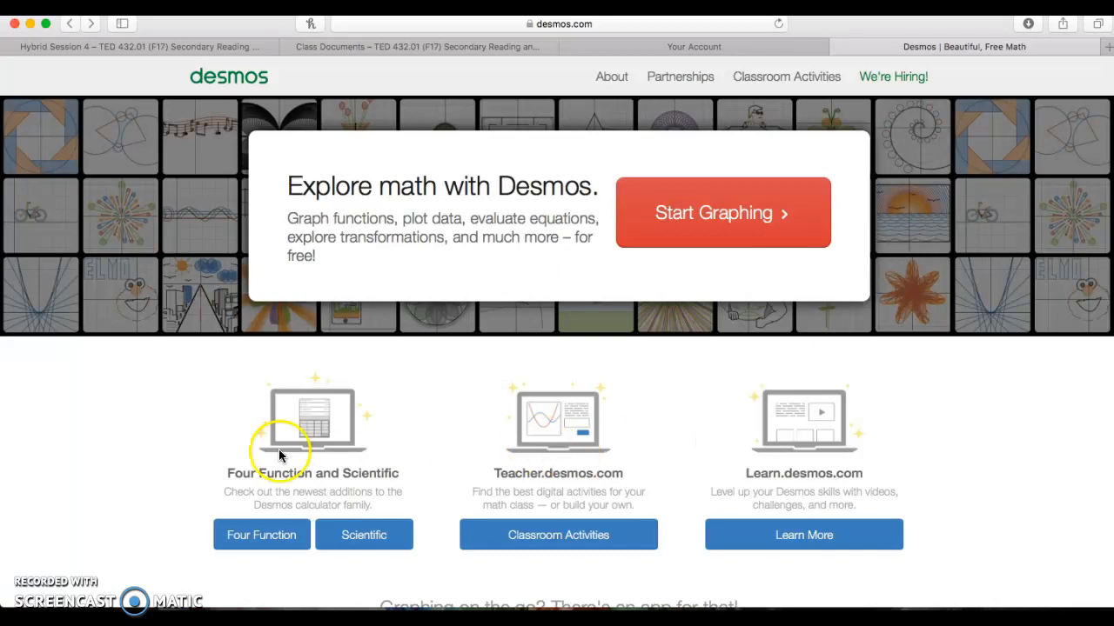
click(117, 494)
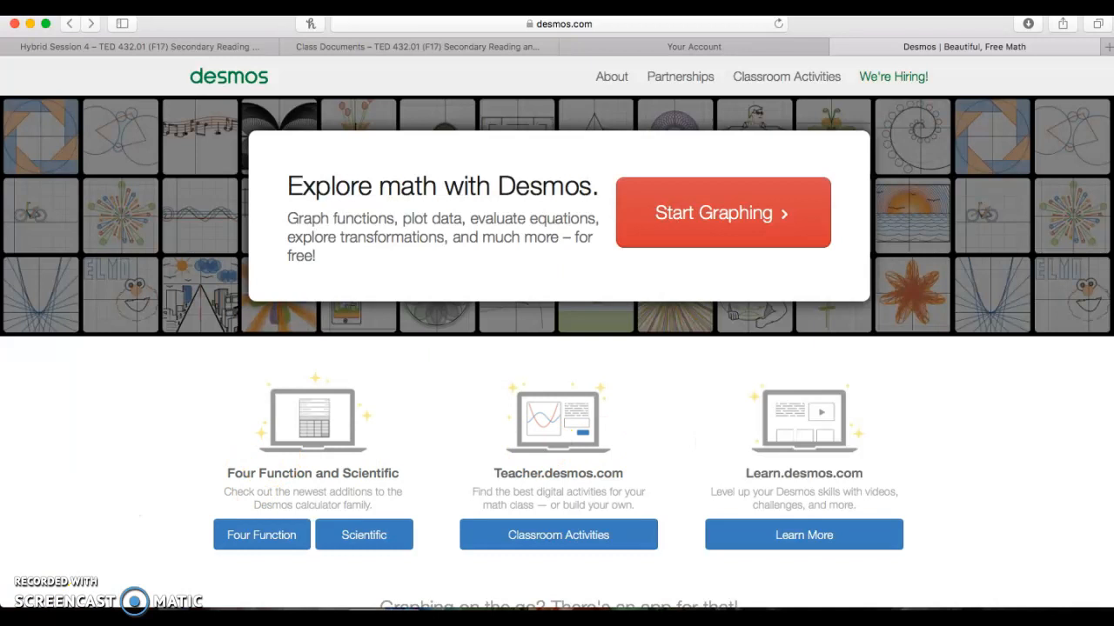